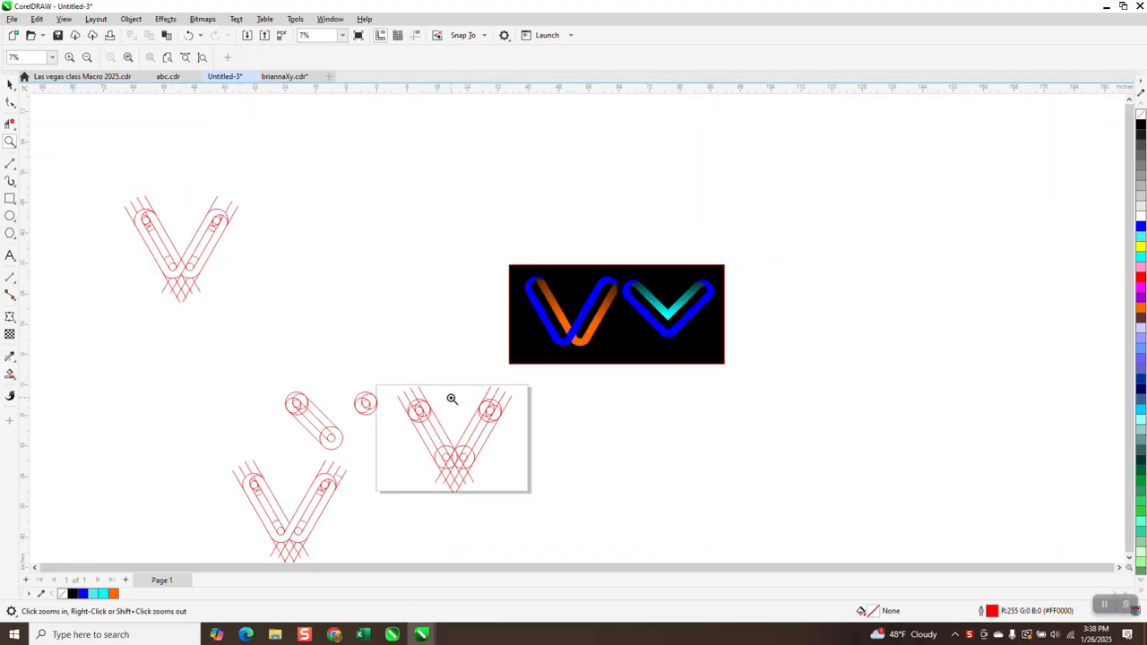
- Move the V construction drawing off the page to the right
mouse_move(397, 373)
mouse_down()
mouse_move(417, 409)
mouse_move(492, 469)
mouse_move(554, 498)
mouse_up()
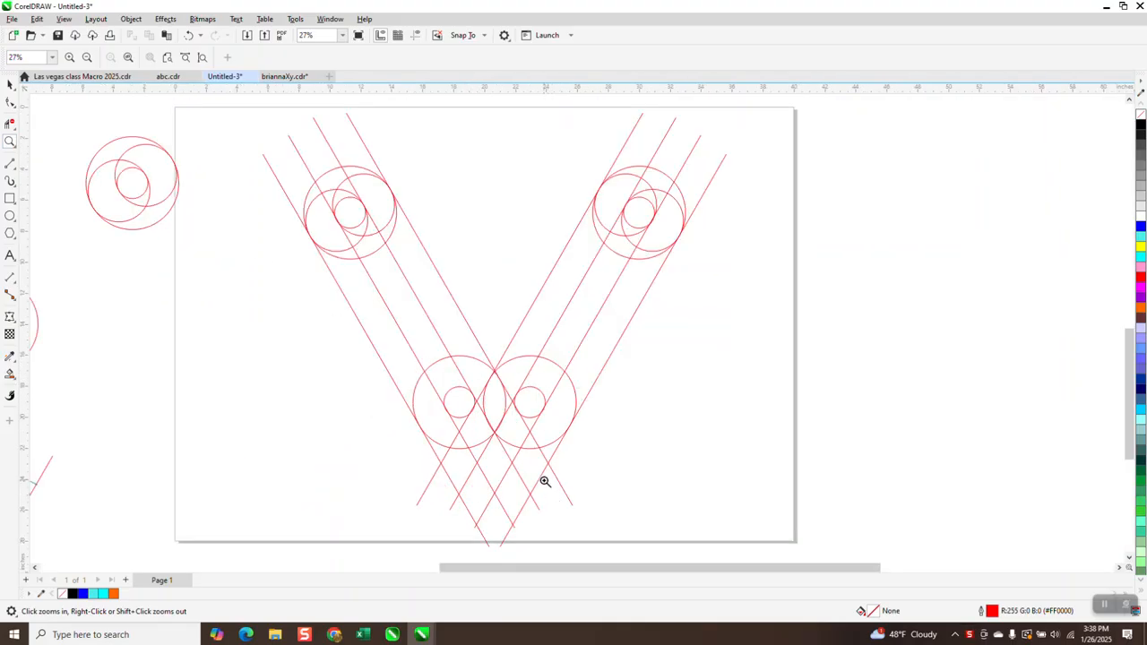
right_click(545, 481)
click(10, 83)
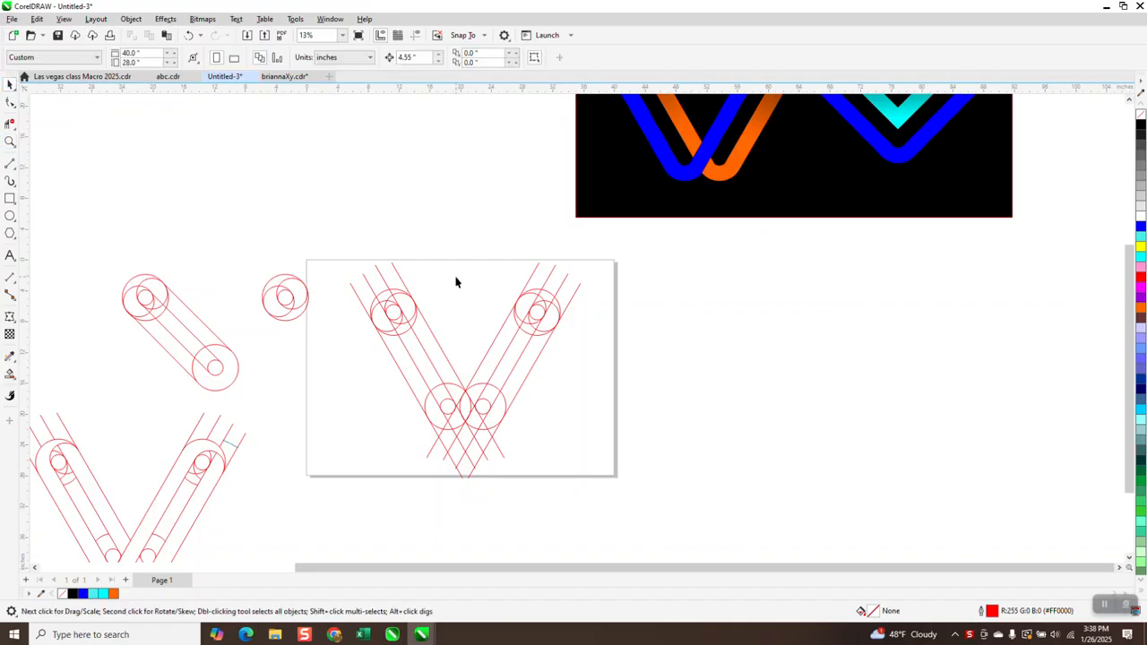
drag(519, 432, 663, 509)
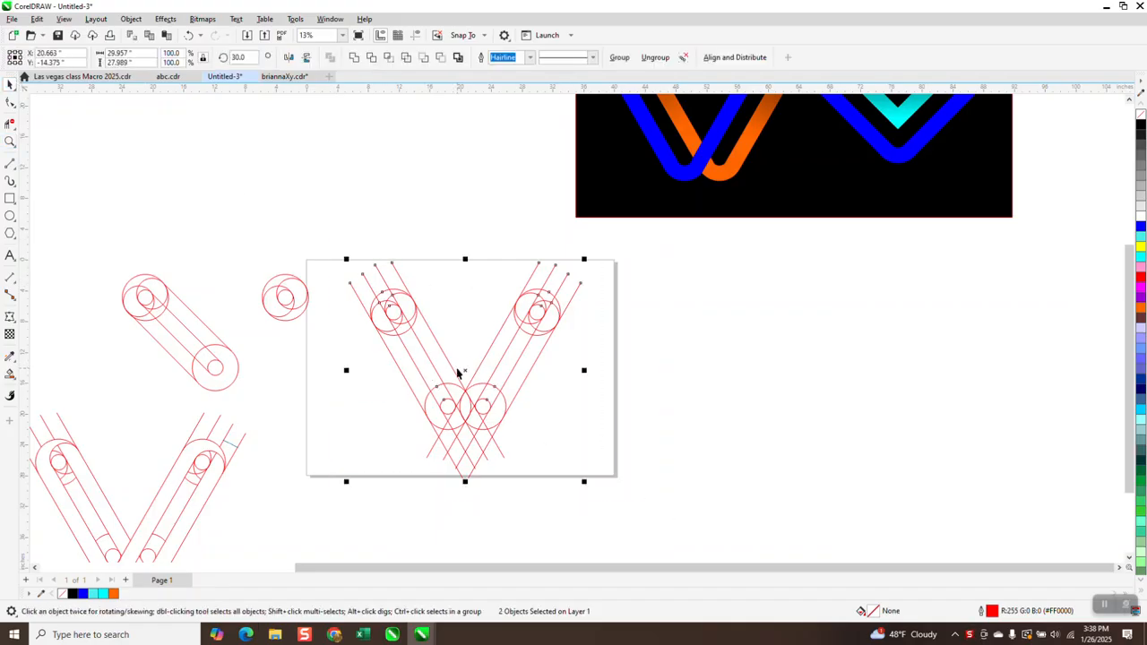
drag(476, 369, 811, 382)
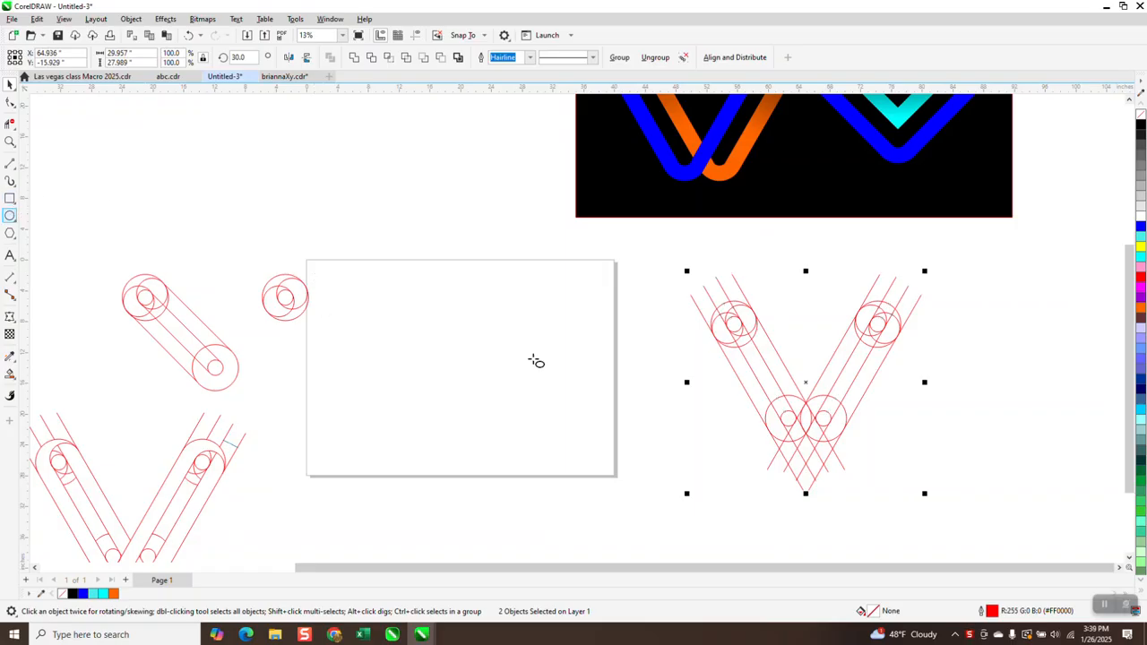
- Draw a circle on the page and set its size to 6 inches
drag(504, 292, 451, 332)
drag(139, 53, 108, 54)
text(6)
key(Return)
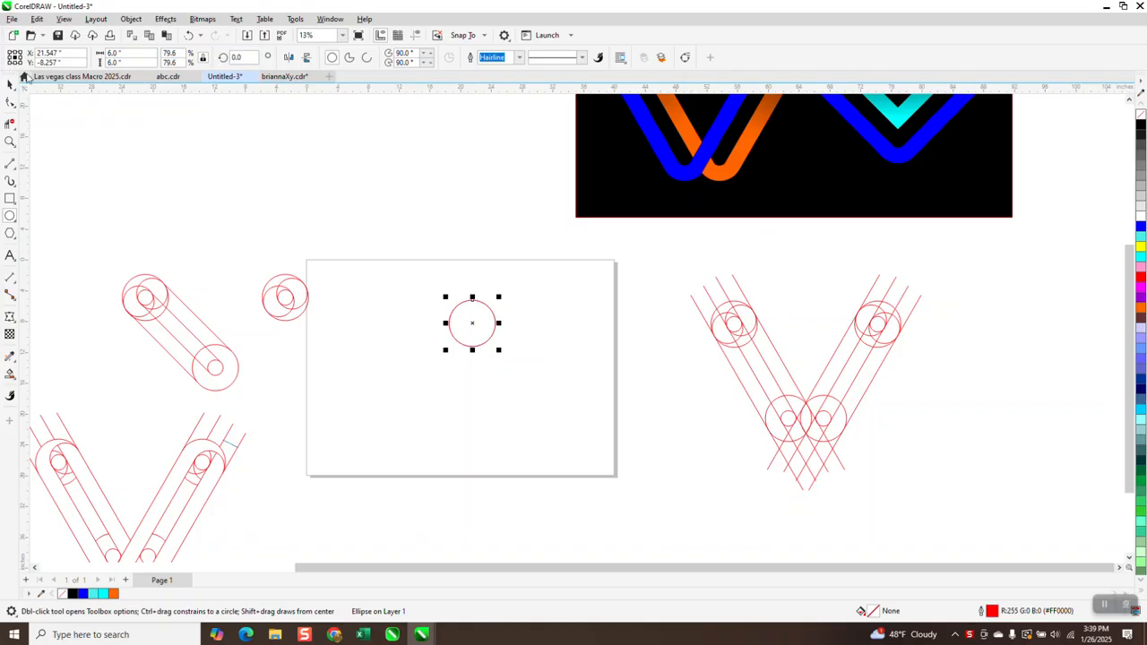
- Add a 4-inch circle inside the 6-inch circle
drag(139, 56, 48, 66)
text(4)
key(Return)
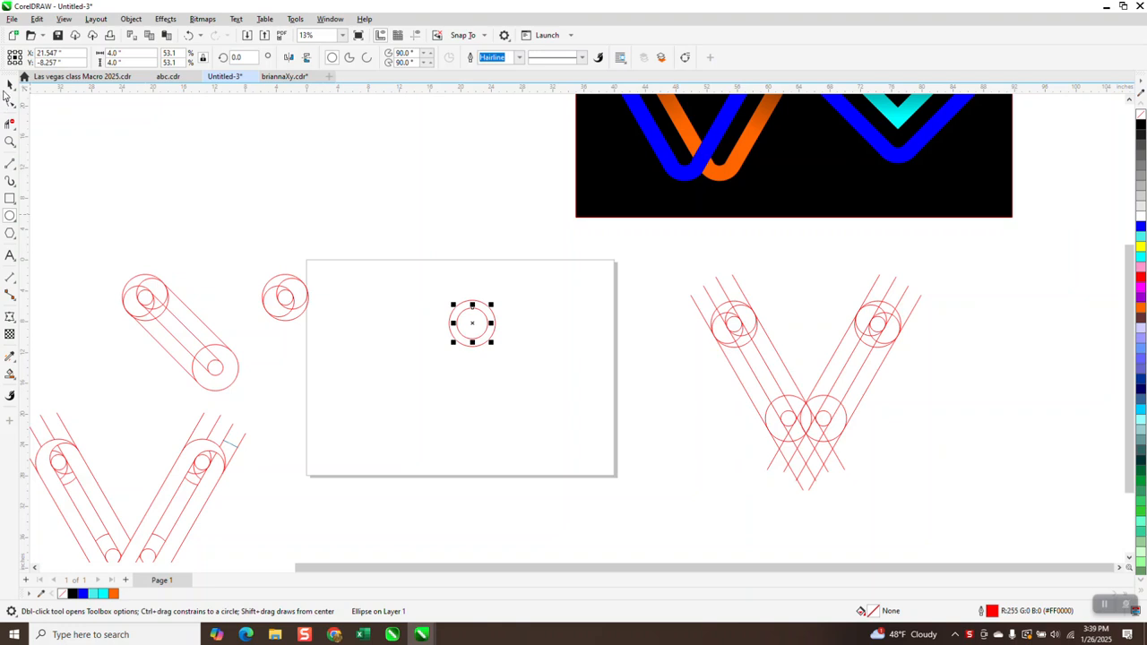
- Shift the 4-inch circle off-centre inside the 6-inch circle and align their centres on one horizontal line
click(10, 83)
drag(410, 283, 502, 382)
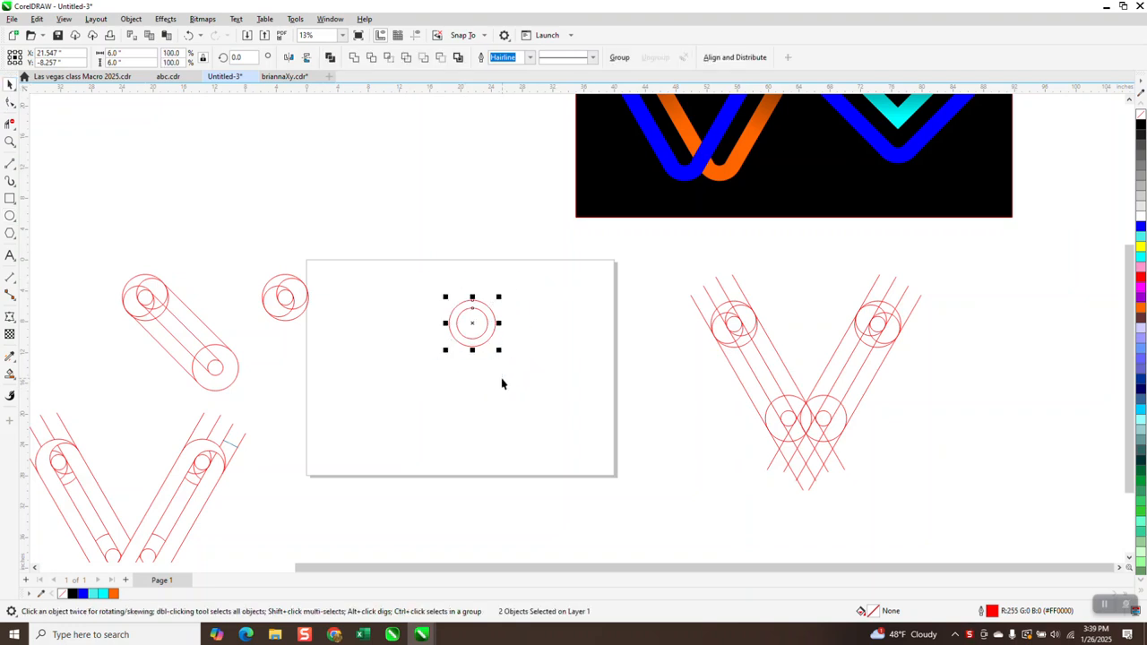
click(576, 347)
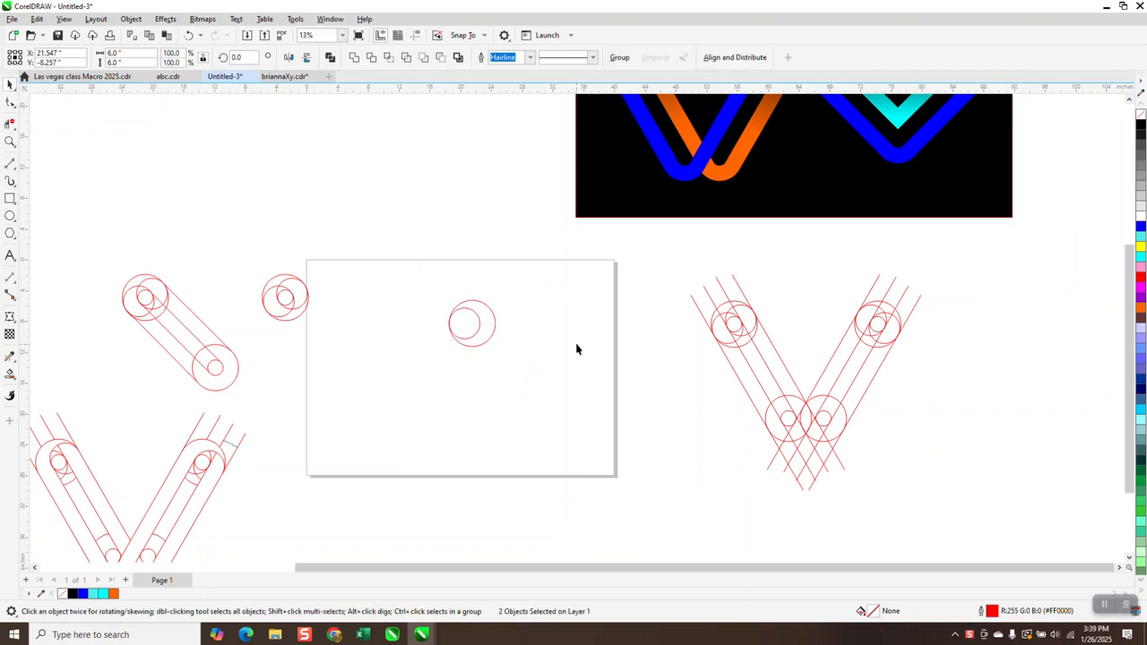
click(475, 320)
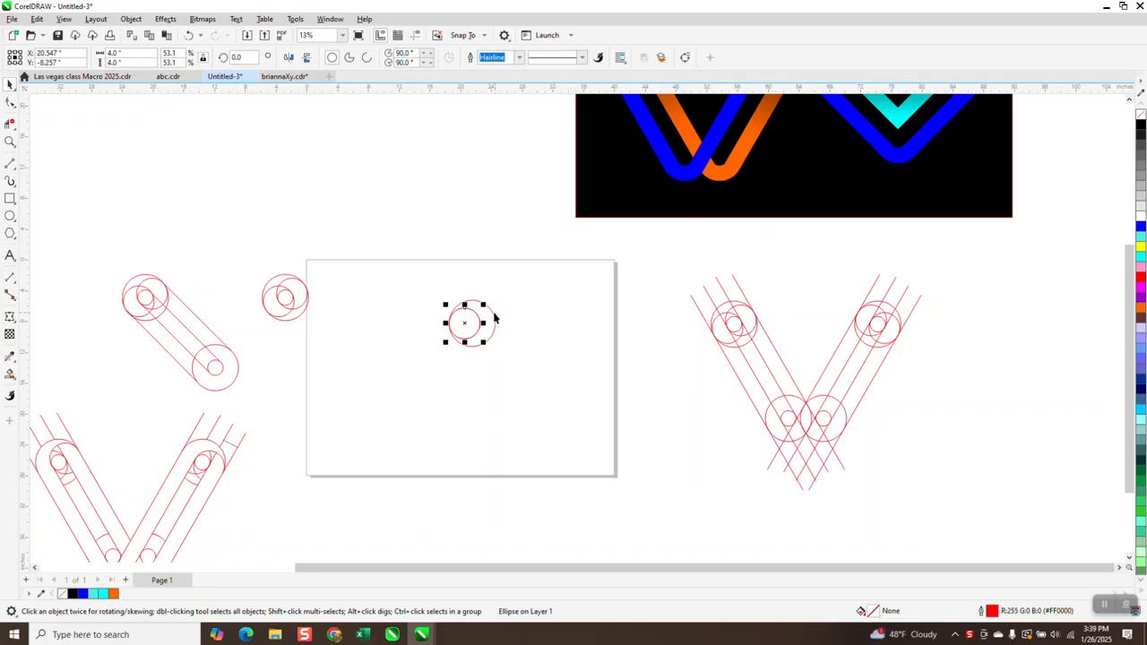
shift+click(498, 318)
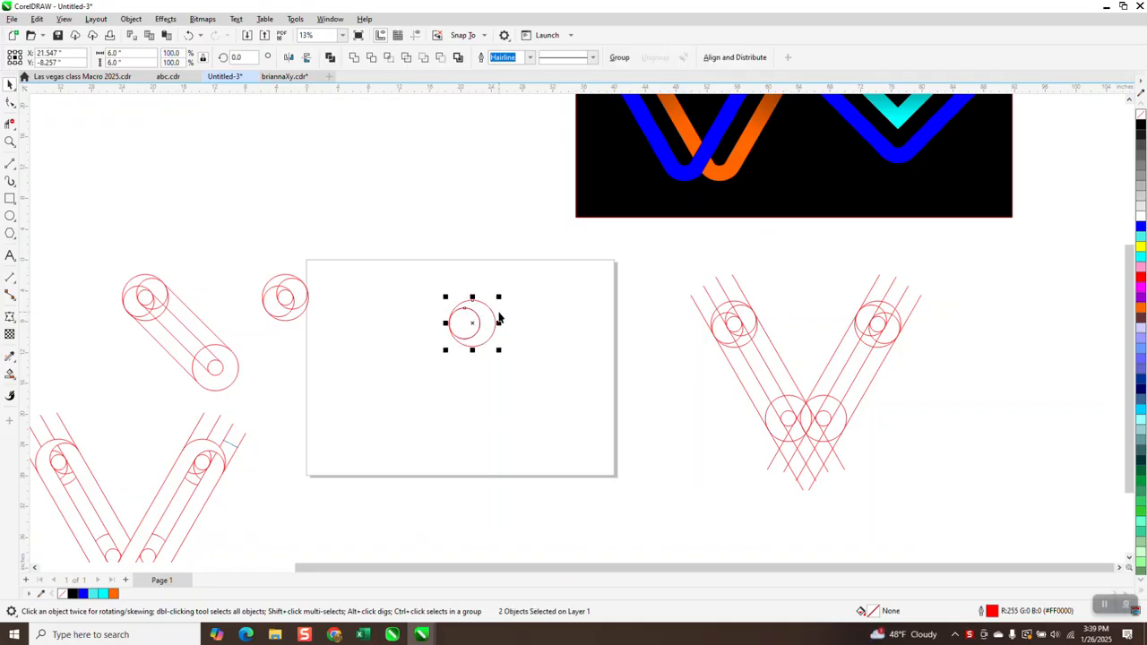
key(c)
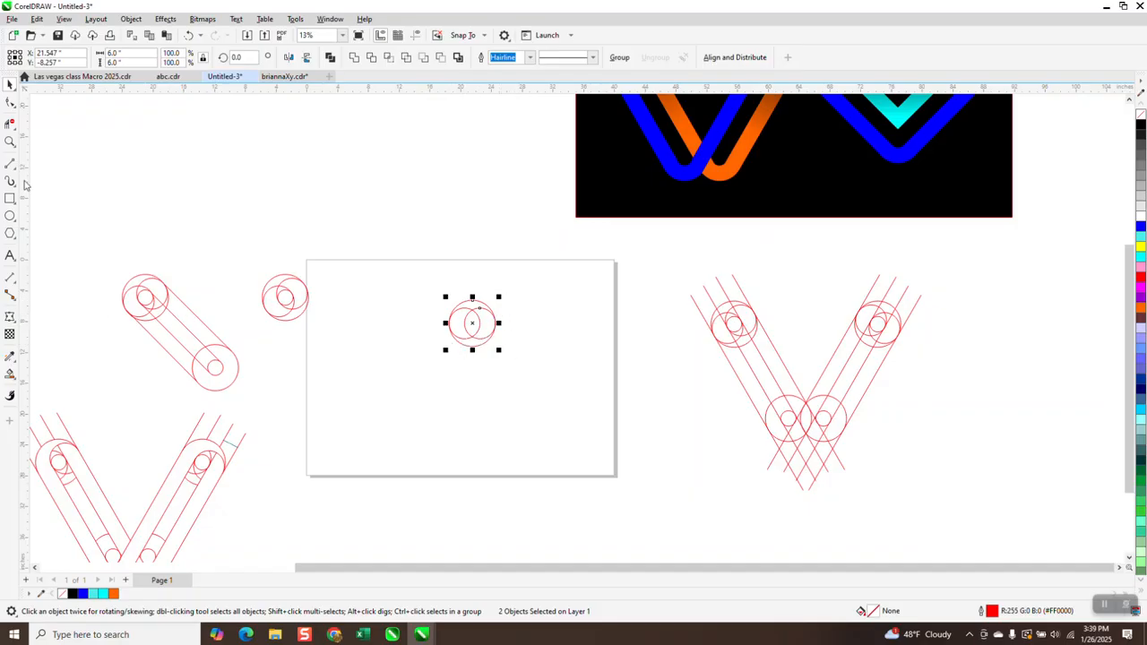
- Measure the distance between the centres of the two 4-inch circles with a dimension, then delete the dimension
click(10, 142)
drag(406, 267, 615, 399)
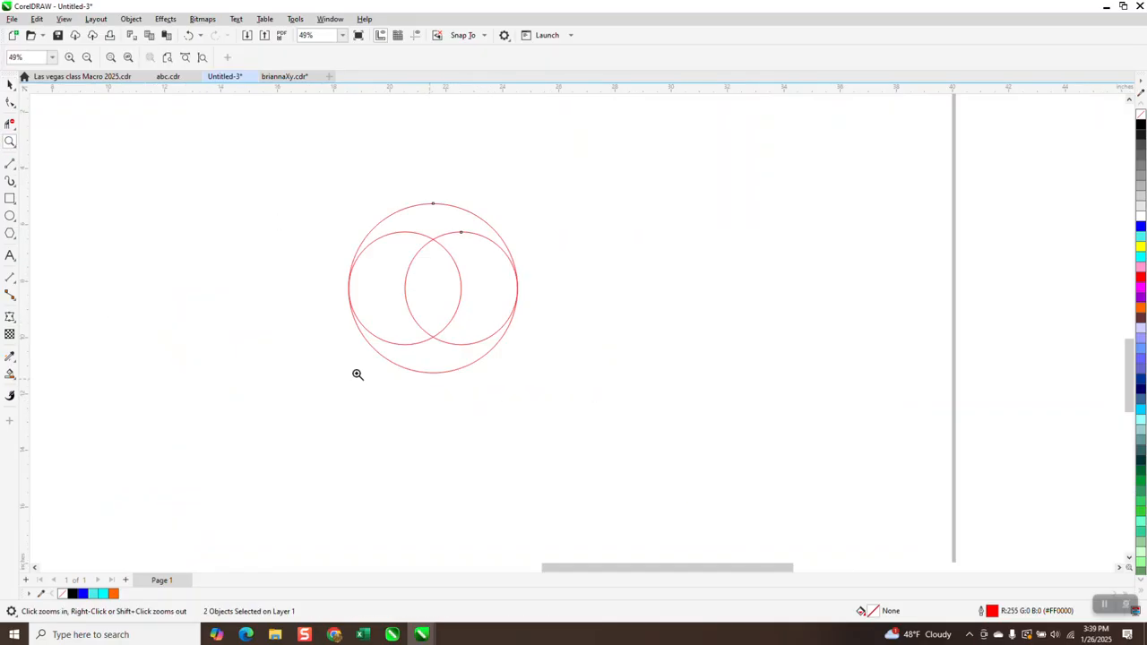
click(16, 287)
click(49, 283)
drag(461, 288, 405, 288)
click(412, 297)
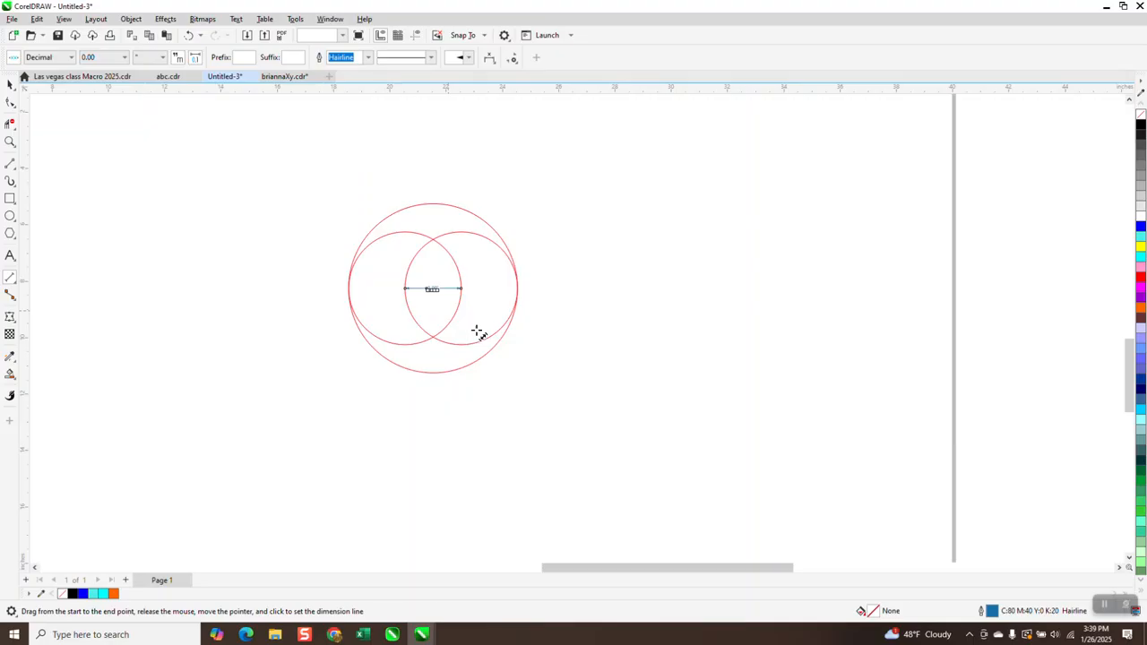
click(10, 83)
key(Delete)
- Draw a separate circle and set its size to 2 inches
click(10, 215)
drag(244, 213, 185, 270)
text(2)
key(Return)
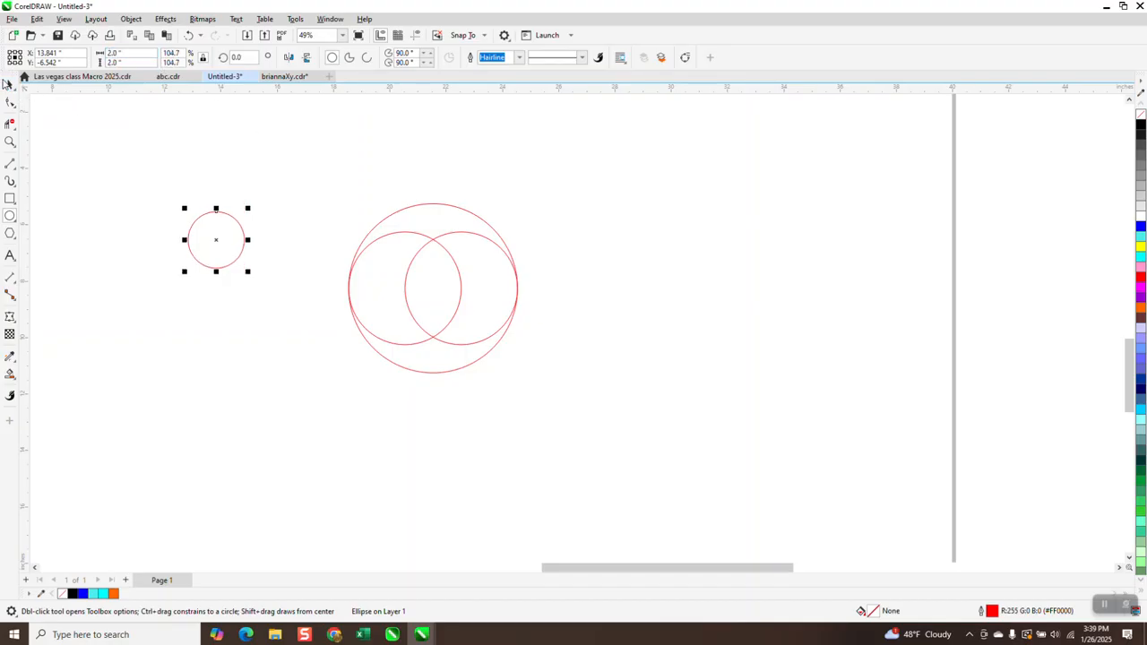
- Group the 6-inch and 4-inch circle set and centre it on the page
click(10, 85)
scroll(397, 233, down, 1)
drag(368, 204, 544, 377)
key(ctrl+g)
key(p)
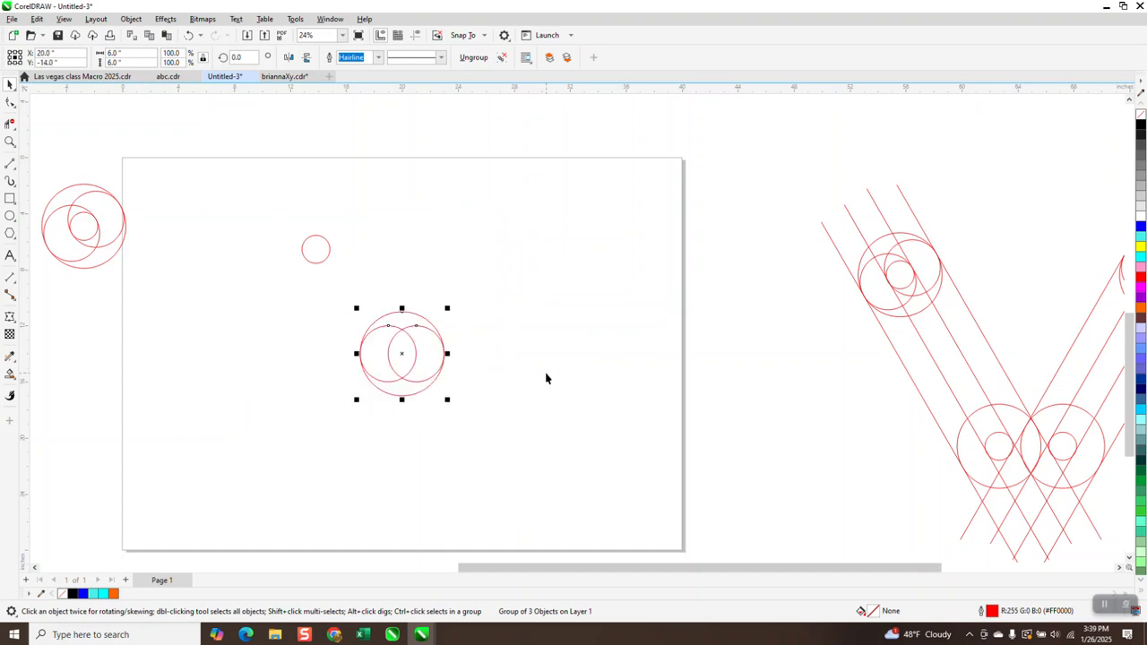
- Centre the 2-inch circle on the page and group it with the circle set
click(318, 248)
key(p)
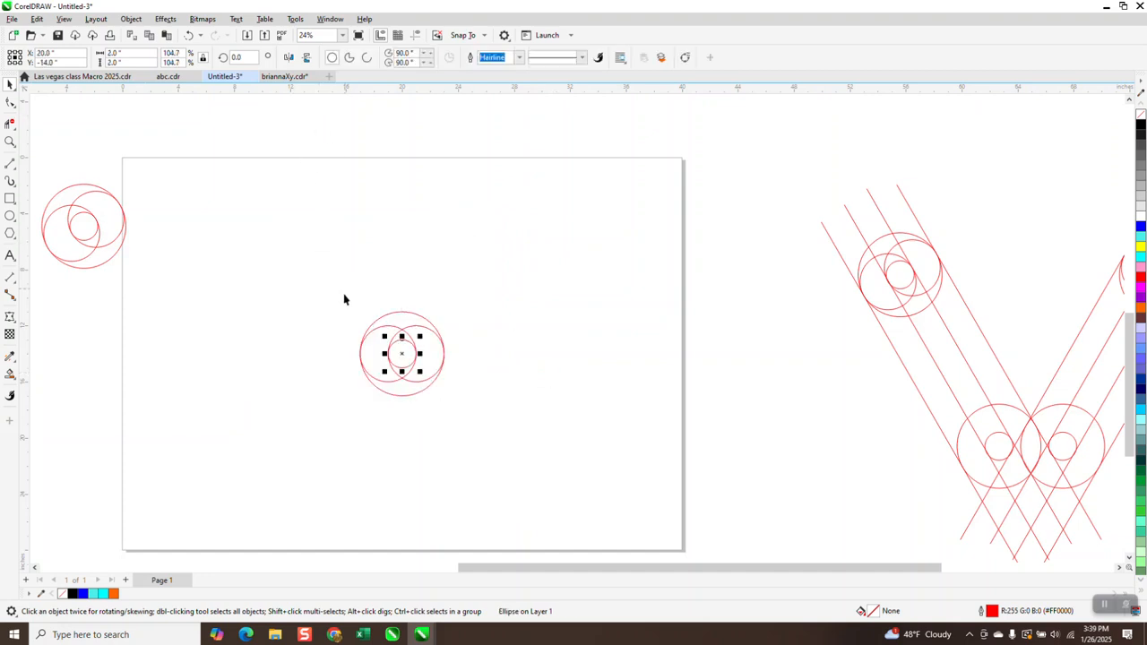
click(320, 270)
drag(504, 432, 500, 443)
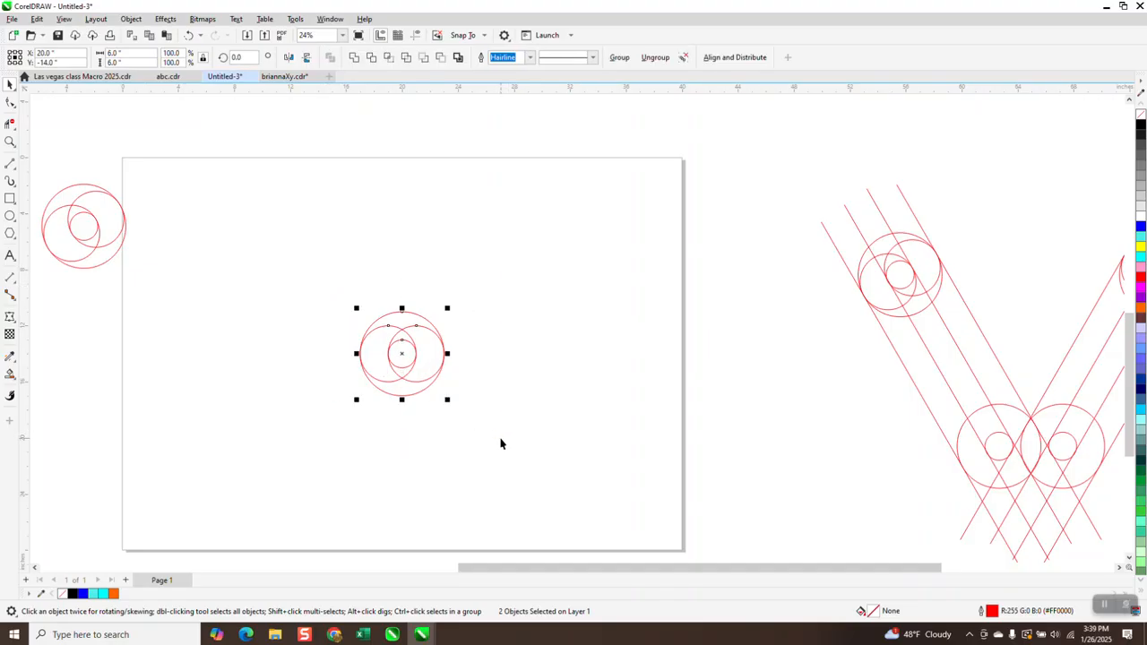
key(ctrl+g)
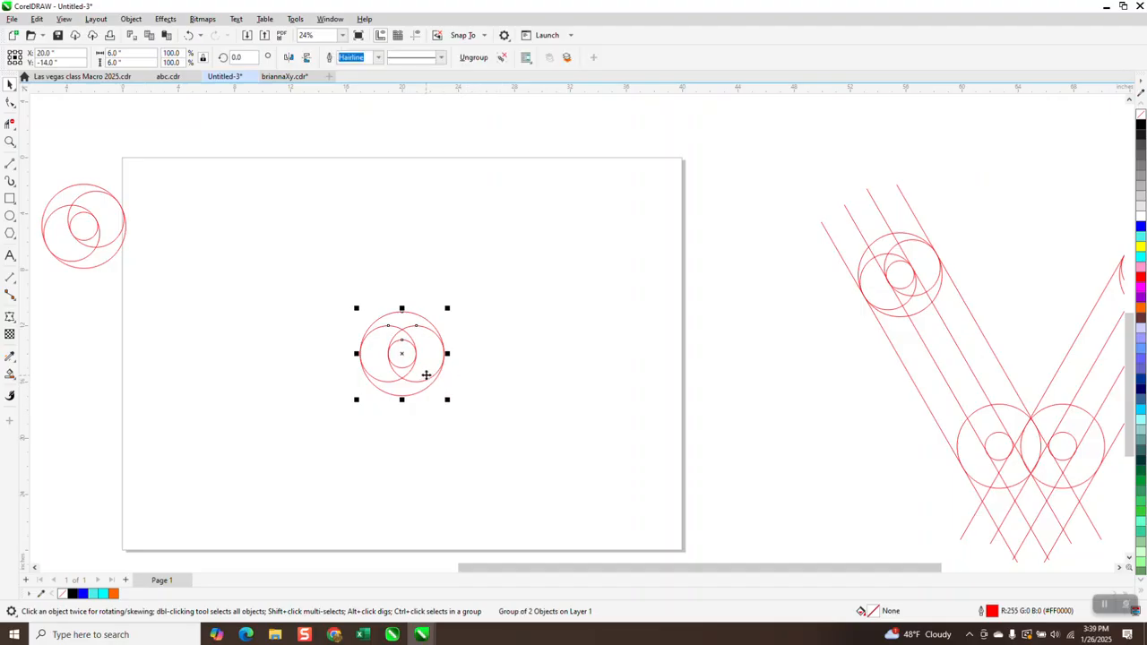
- Duplicate the circle group upward near the top edge of the page
drag(401, 356, 405, 199)
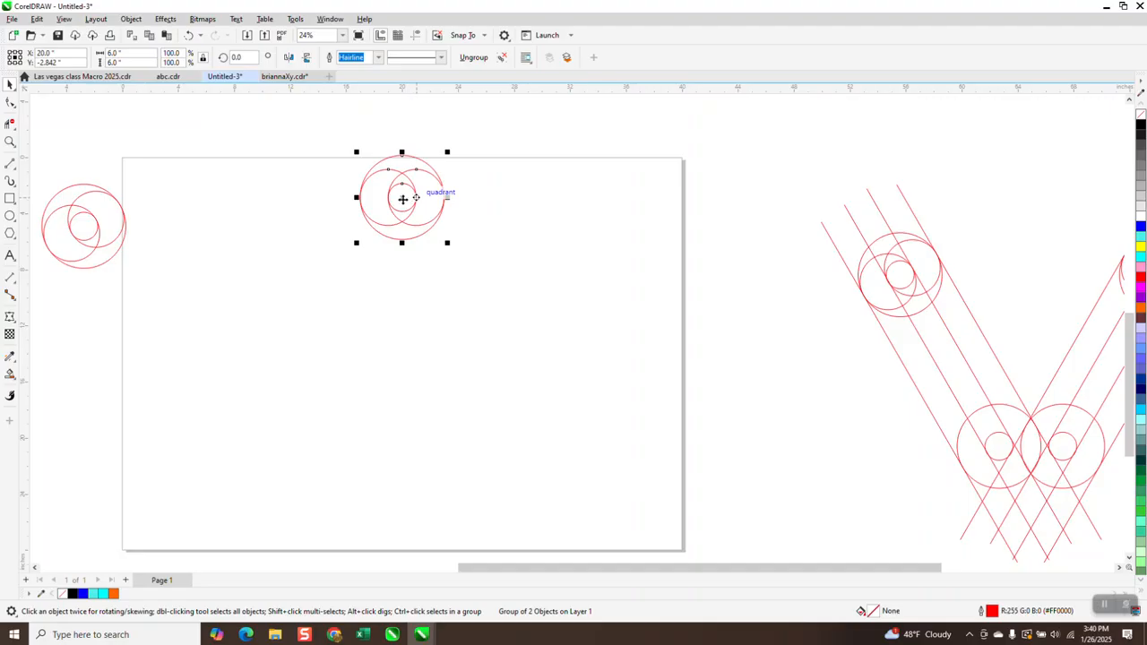
click(188, 35)
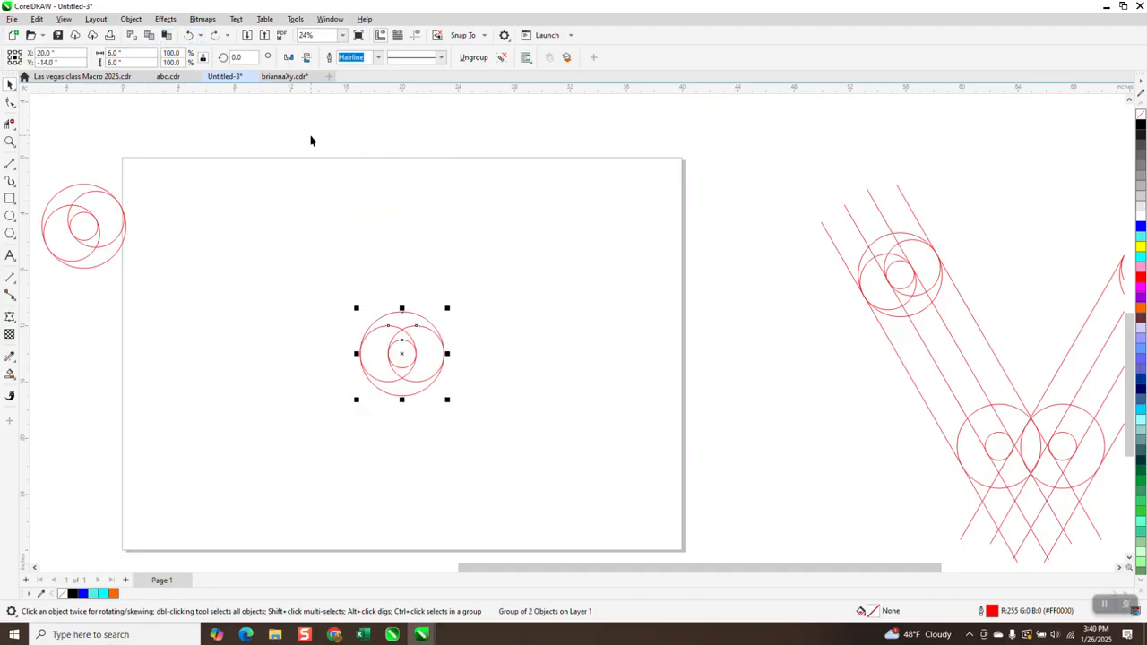
drag(328, 266, 453, 437)
drag(405, 351, 412, 202)
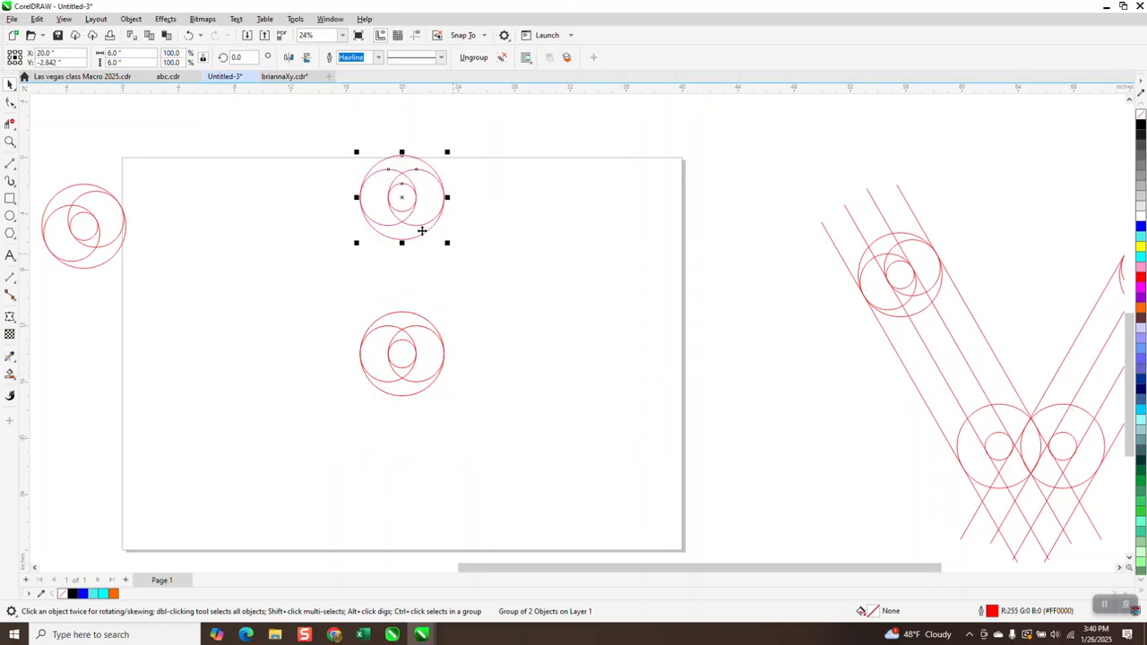
click(424, 233)
click(391, 203)
click(402, 197)
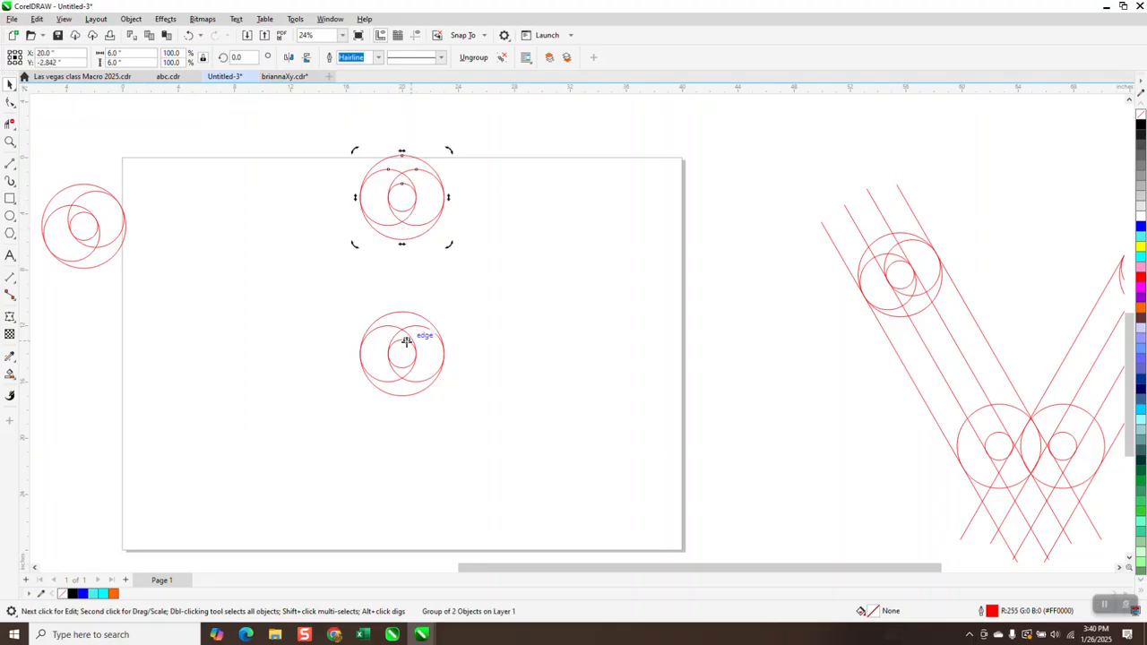
drag(405, 348, 408, 346)
click(409, 212)
click(410, 213)
drag(405, 347, 405, 349)
drag(344, 291, 561, 427)
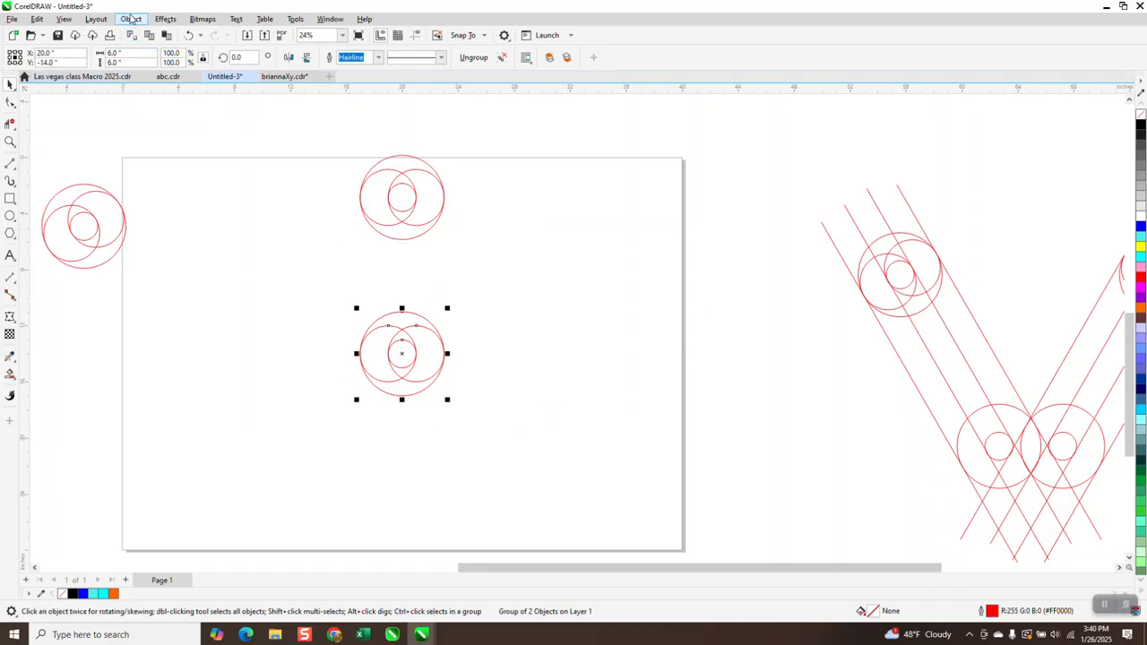
click(130, 20)
mouse_move(170, 231)
click(302, 240)
- Rotate the upper circle group by 30 degrees
click(399, 188)
click(399, 192)
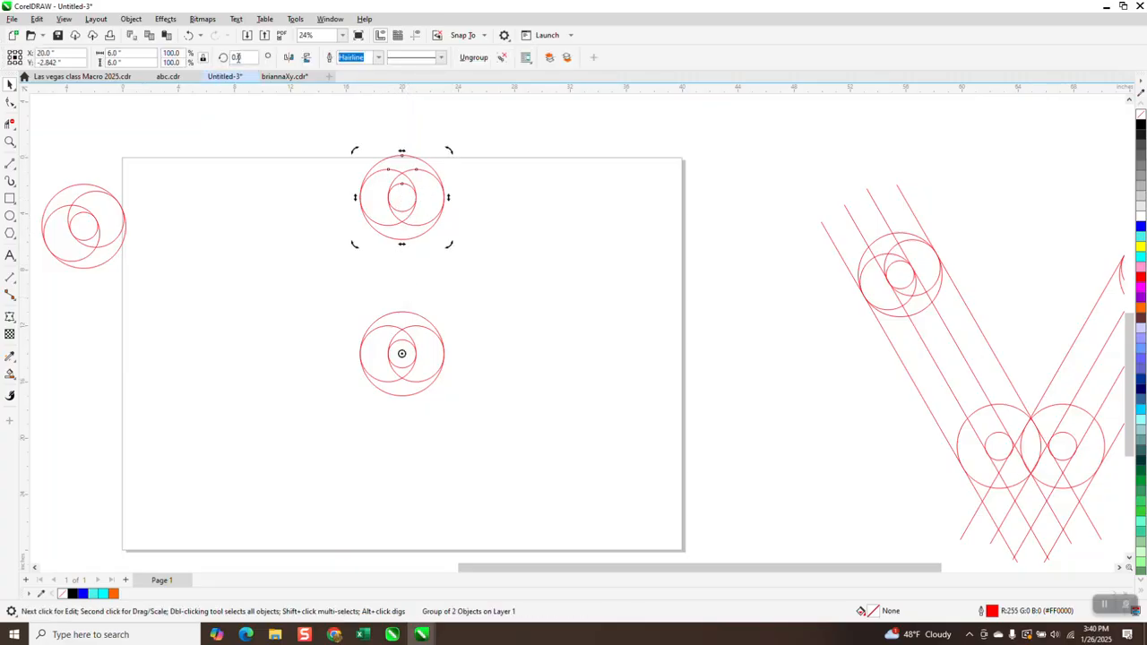
text(30)
key(Return)
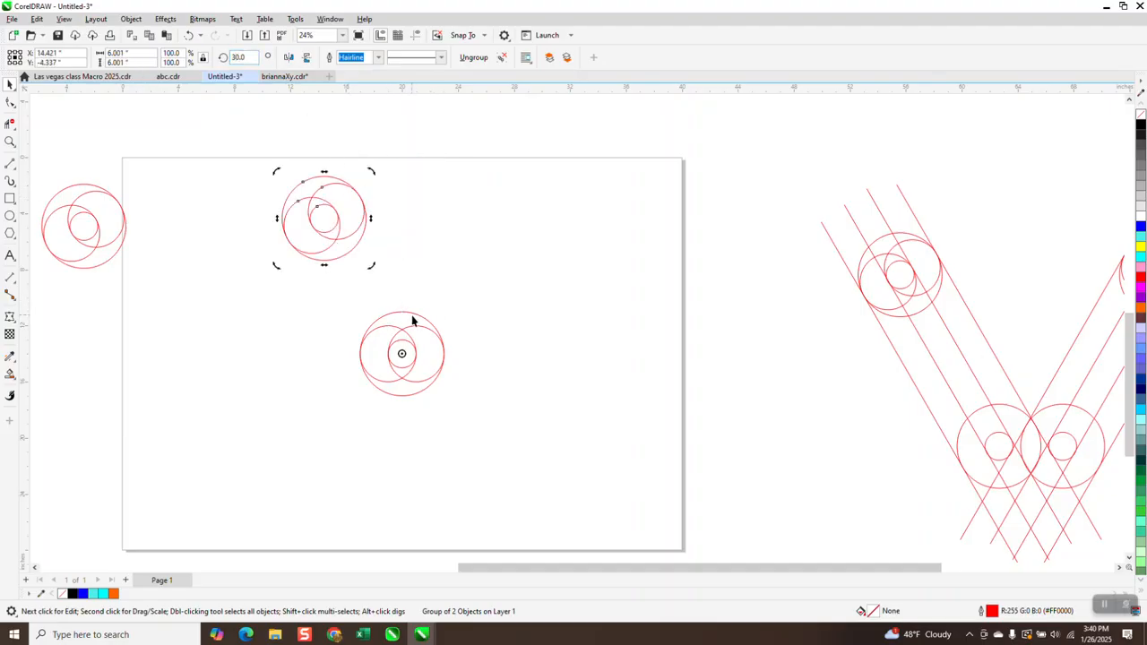
- Move the centred circle group off the page to the right
drag(329, 283, 529, 448)
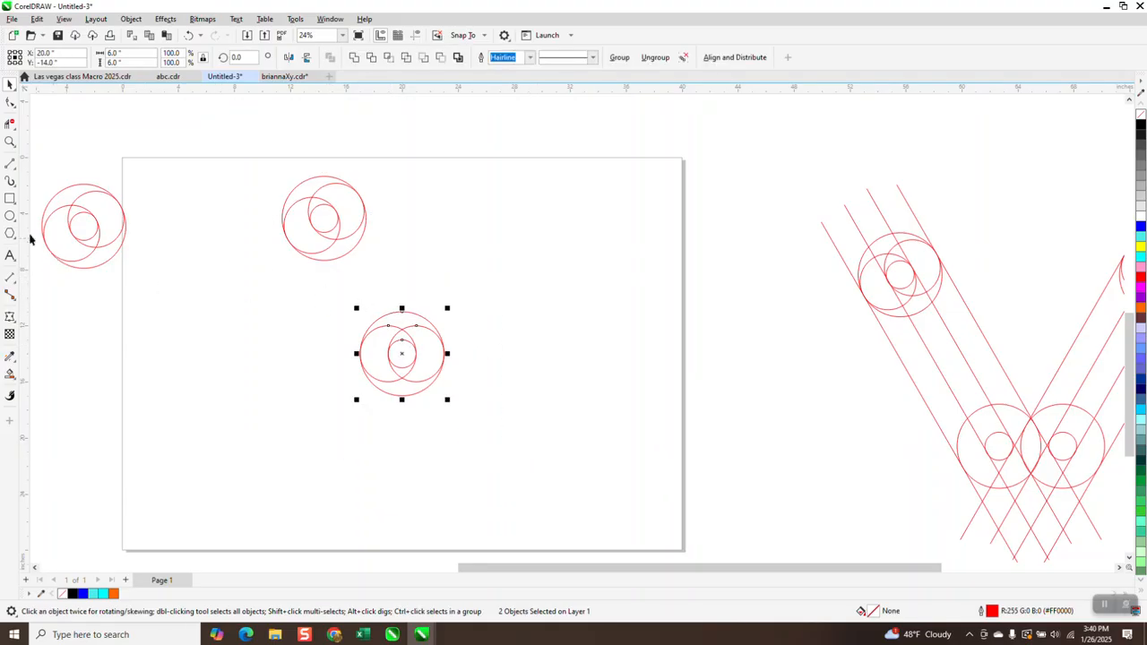
drag(405, 358, 722, 230)
- Draw a 6-inch circle with a concentric 2-inch circle and centre both on the page
click(10, 216)
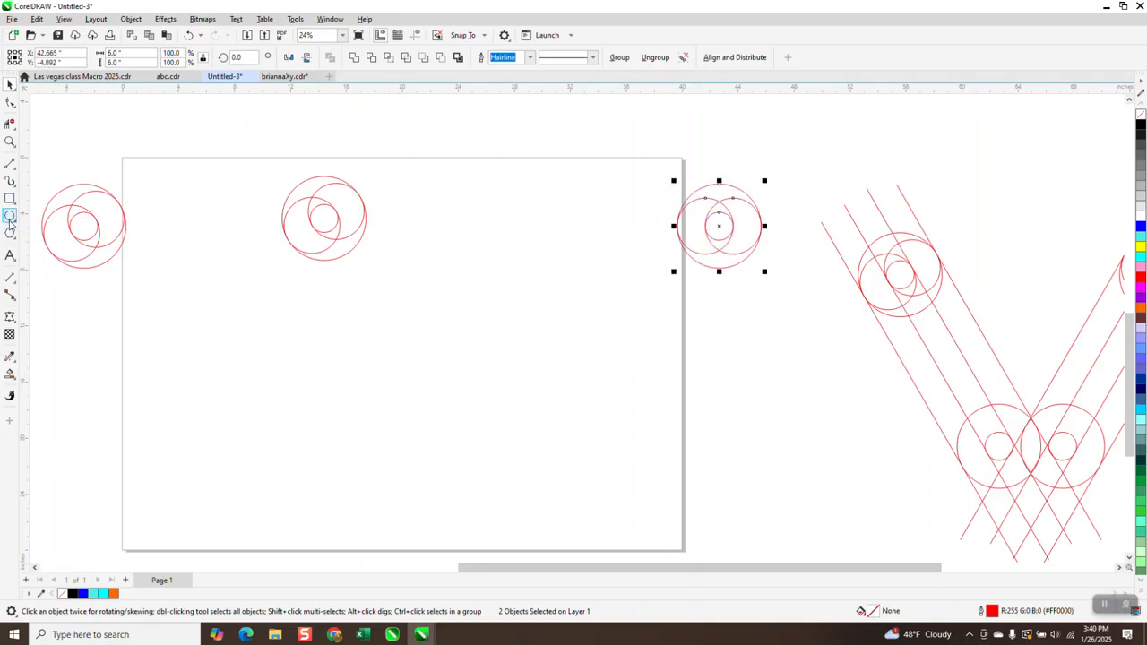
drag(484, 306, 373, 416)
click(106, 54)
text(6)
key(Return)
drag(132, 54, 105, 55)
text(2)
key(Return)
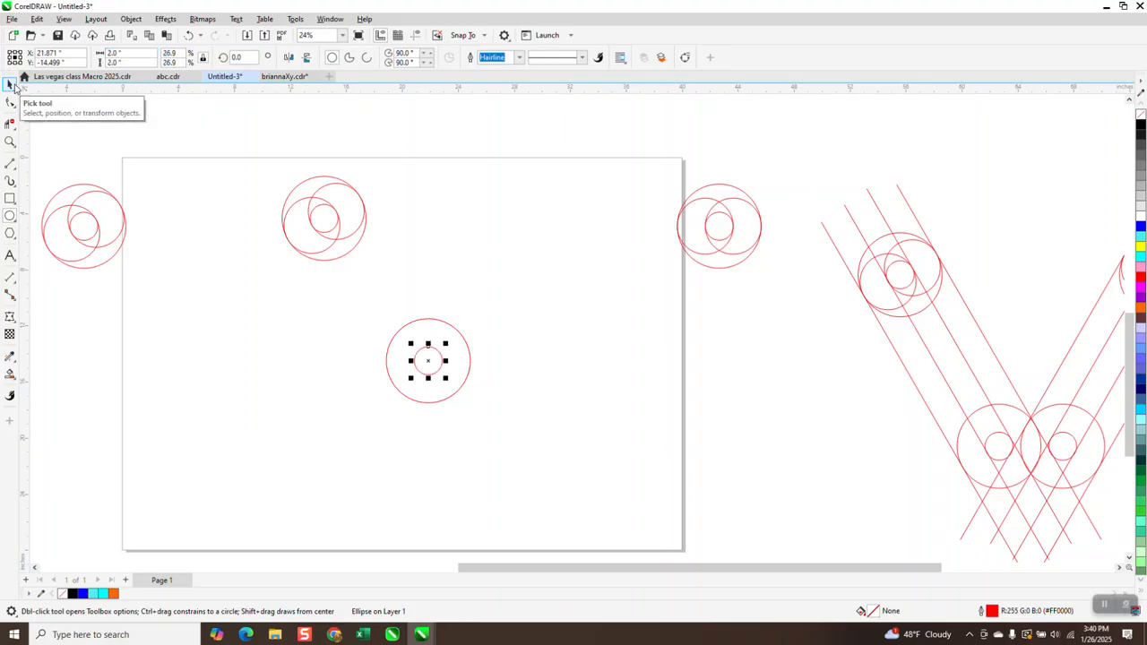
drag(344, 280, 593, 463)
key(p)
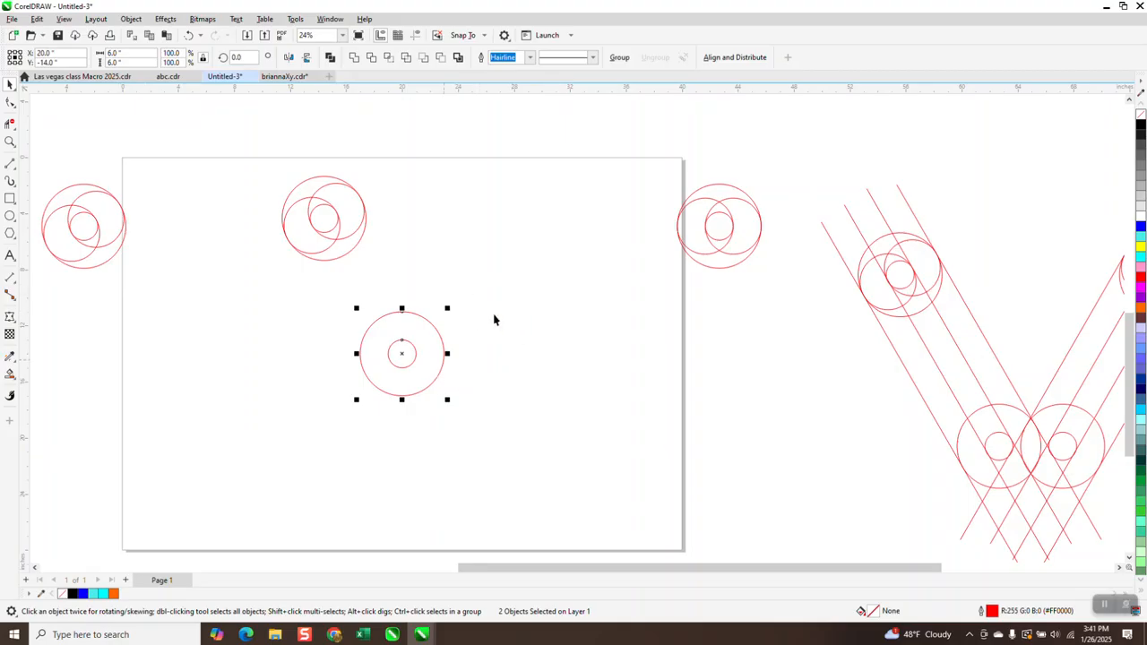
- Draw four parallel tangent lines with the 2-point line tool linking the rotated circle group to the centred circles
scroll(487, 297, down, 1)
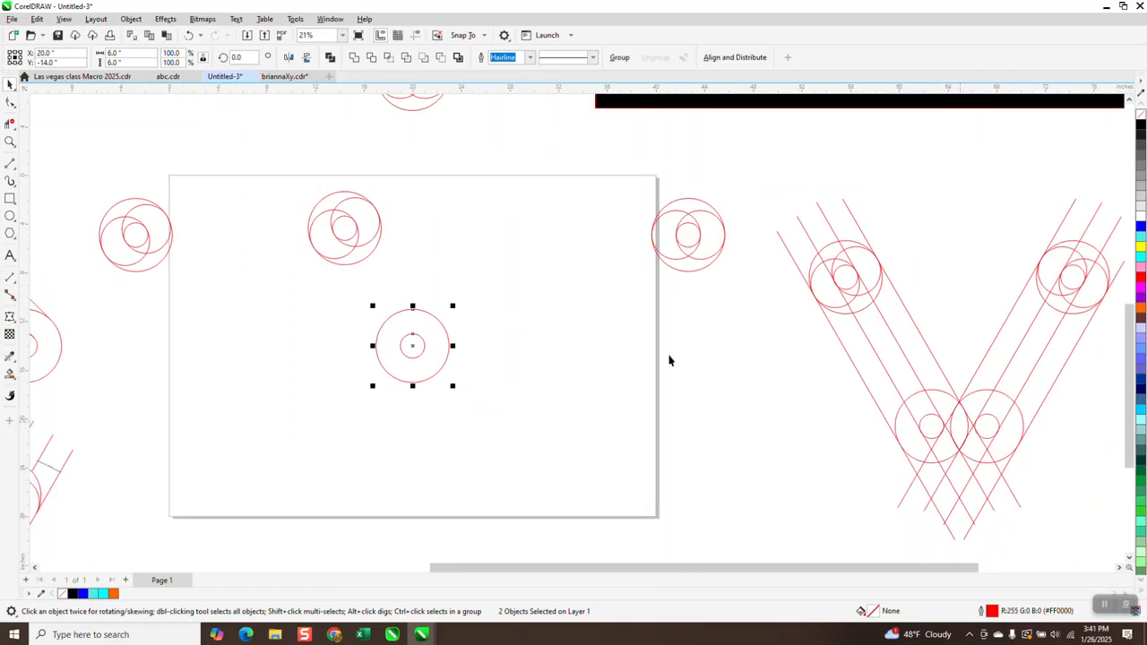
click(10, 141)
drag(762, 218, 1006, 512)
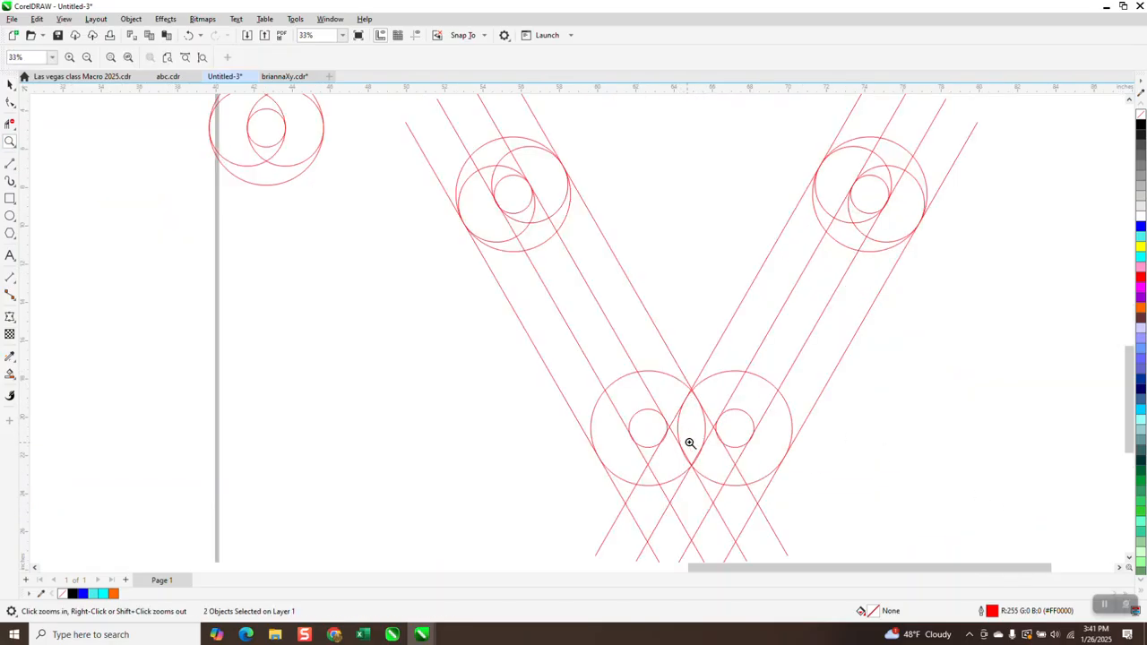
scroll(712, 405, down, 5)
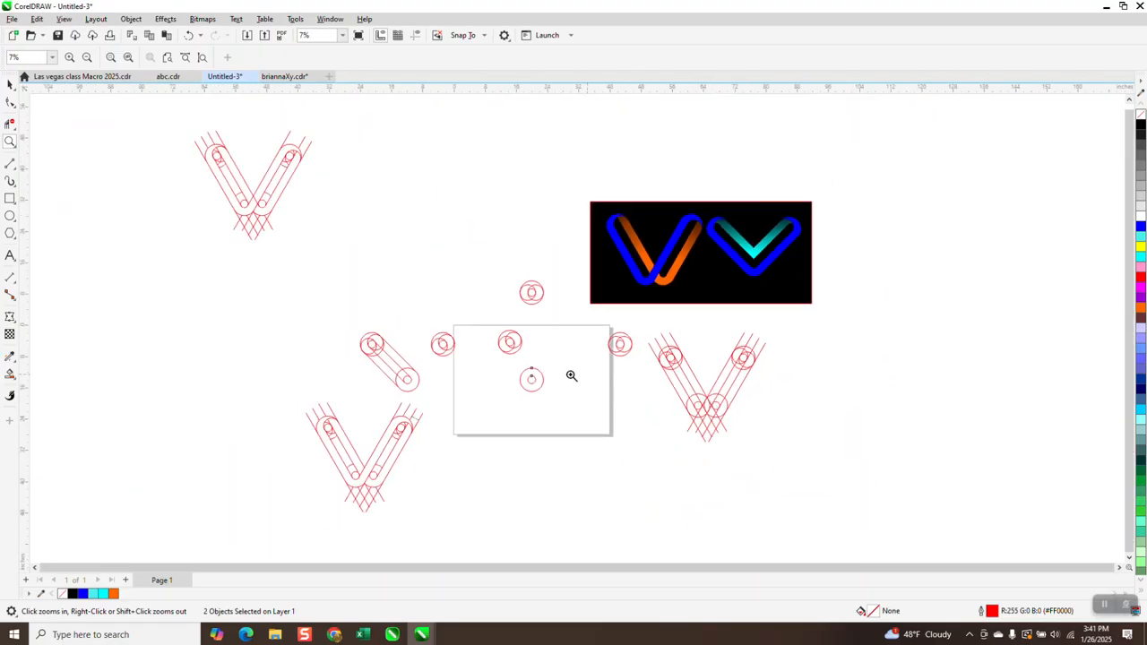
drag(484, 319, 626, 468)
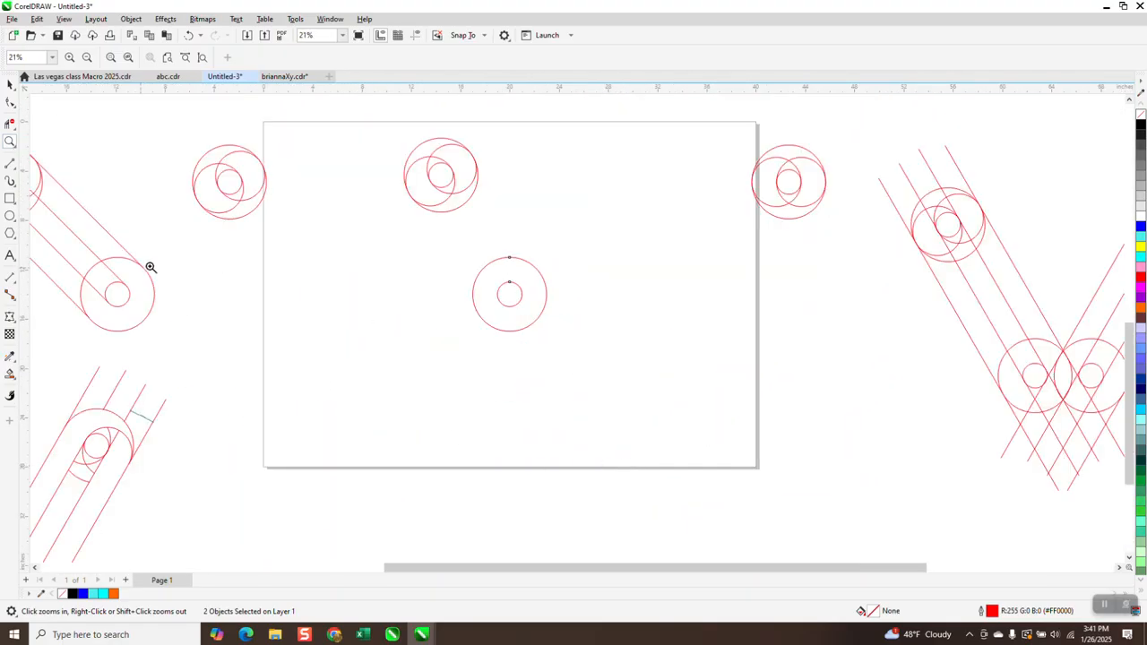
click(15, 171)
click(50, 178)
drag(410, 197, 481, 313)
drag(431, 183, 499, 296)
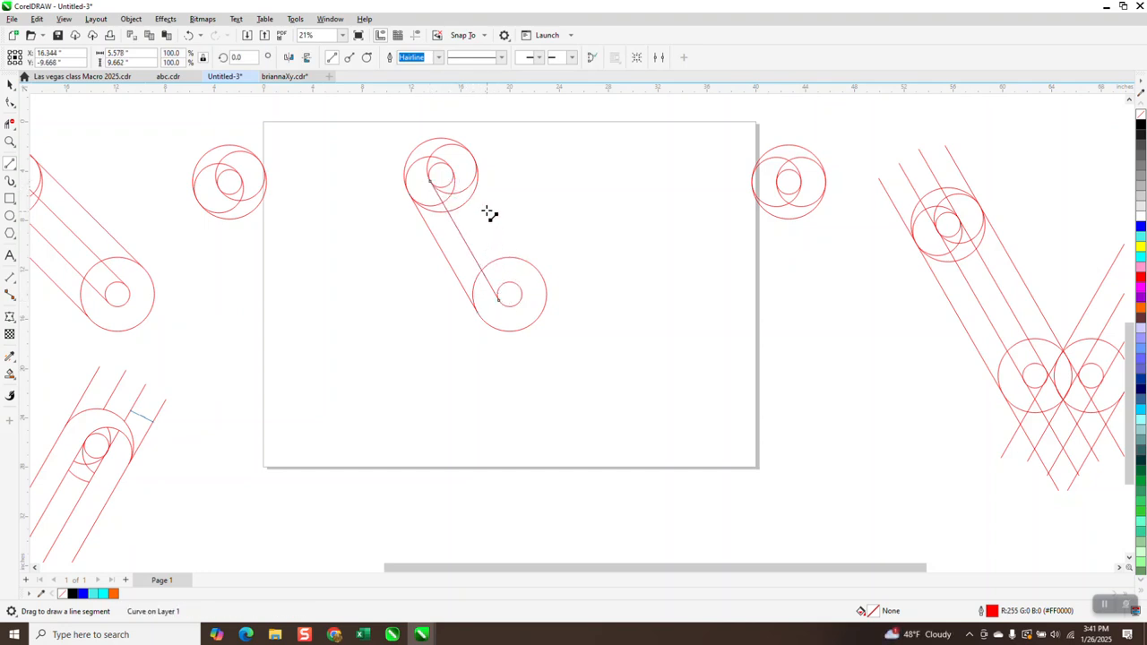
drag(457, 172, 522, 288)
drag(476, 162, 543, 275)
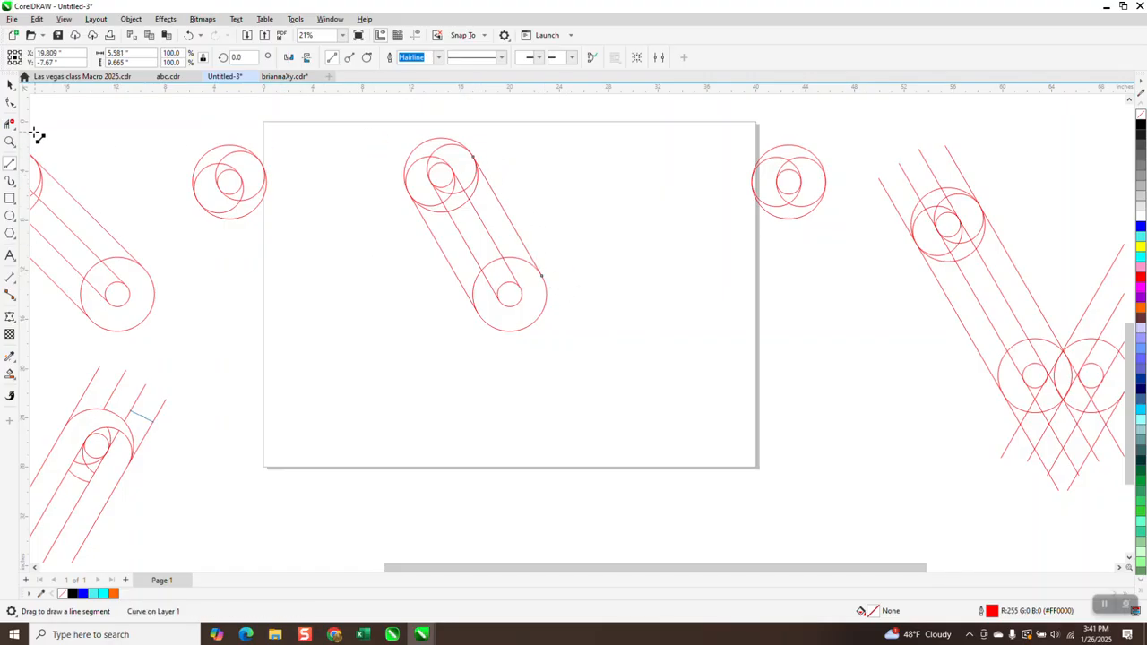
- Zoom in to check the tangent points, then extend the first two tangent lines down past the lower circle
click(9, 141)
drag(394, 146, 530, 233)
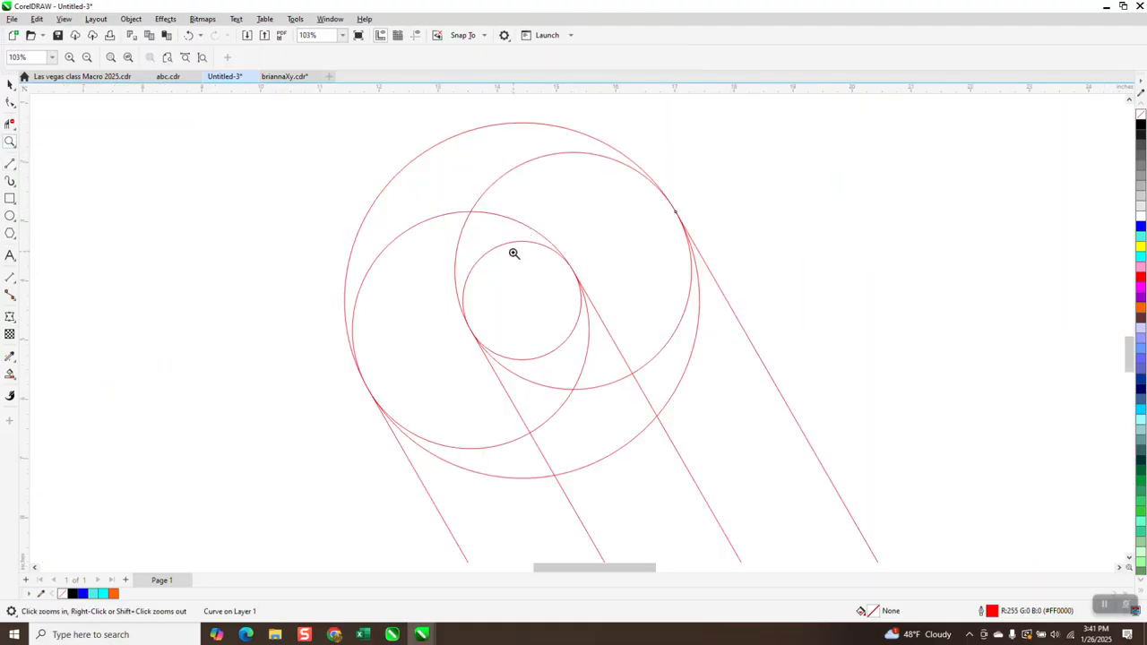
scroll(407, 229, down, 5)
drag(450, 318, 674, 467)
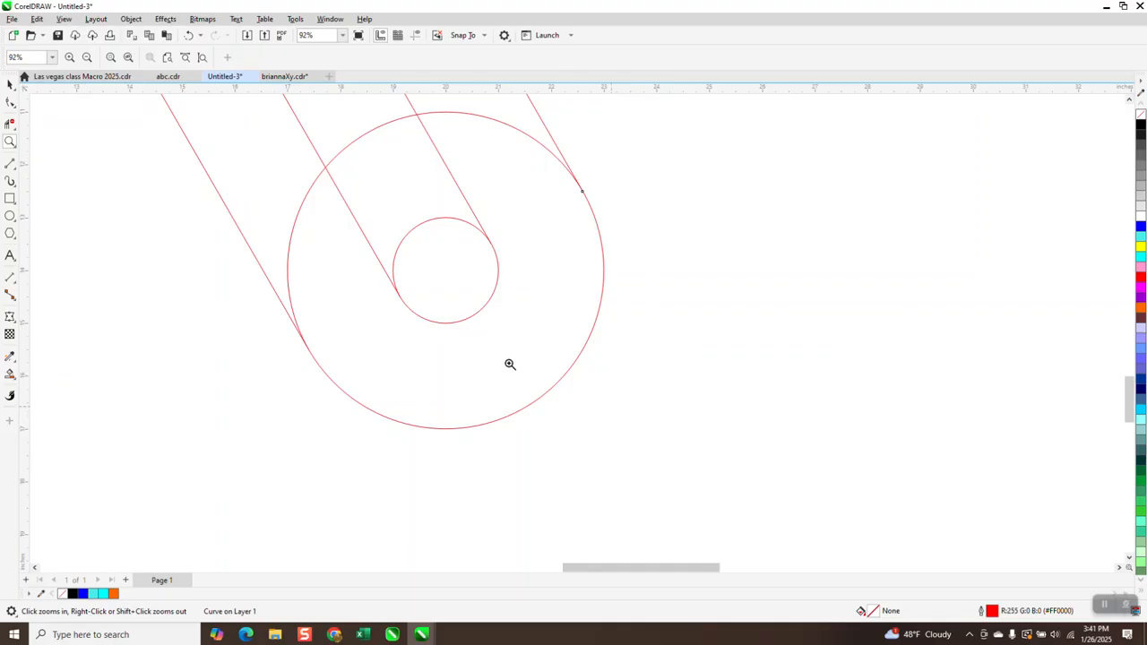
scroll(300, 277, down, 4)
click(10, 84)
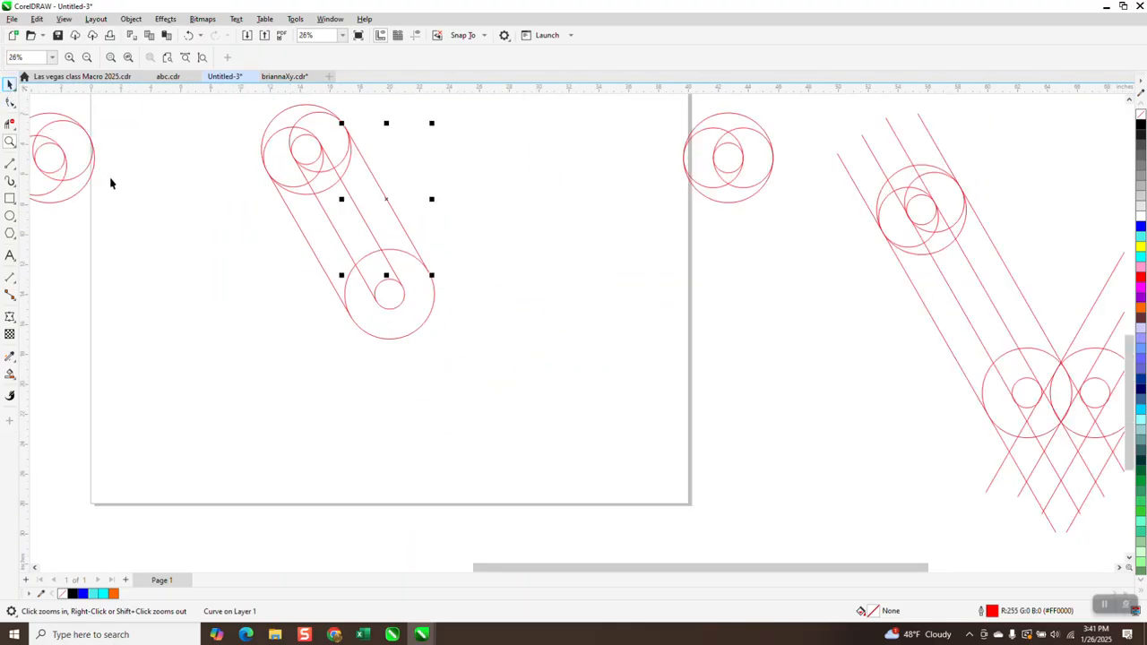
click(117, 184)
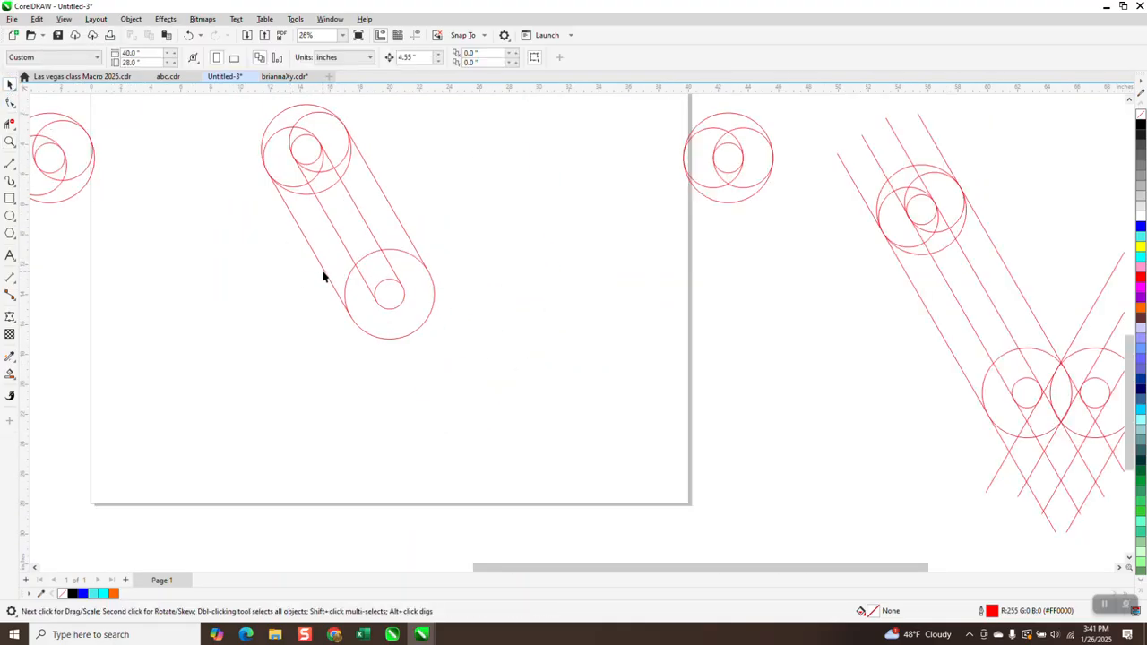
click(324, 277)
drag(354, 320, 433, 459)
click(371, 294)
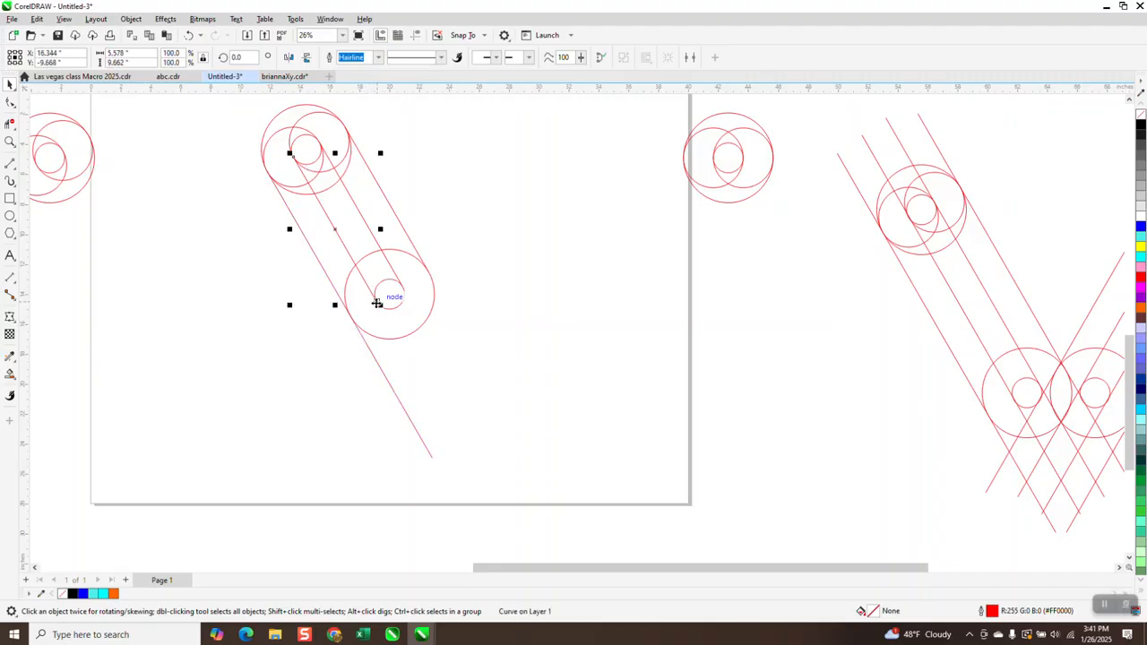
drag(378, 303, 439, 412)
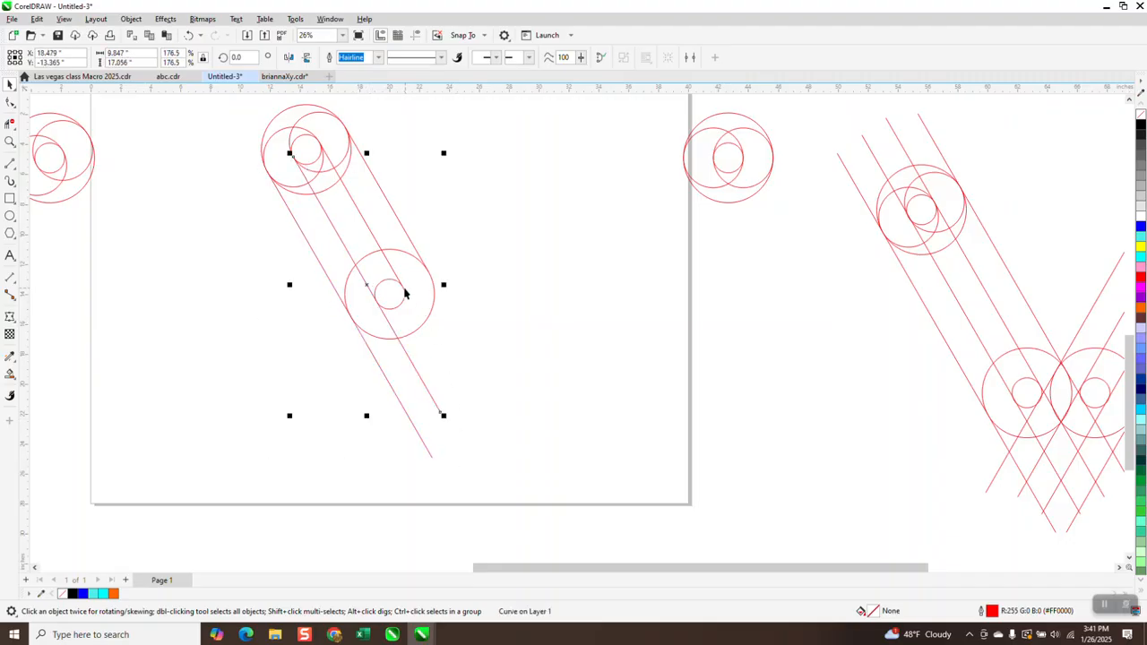
- Extend the remaining two tangent lines down past the lower circle to match
click(404, 287)
click(403, 289)
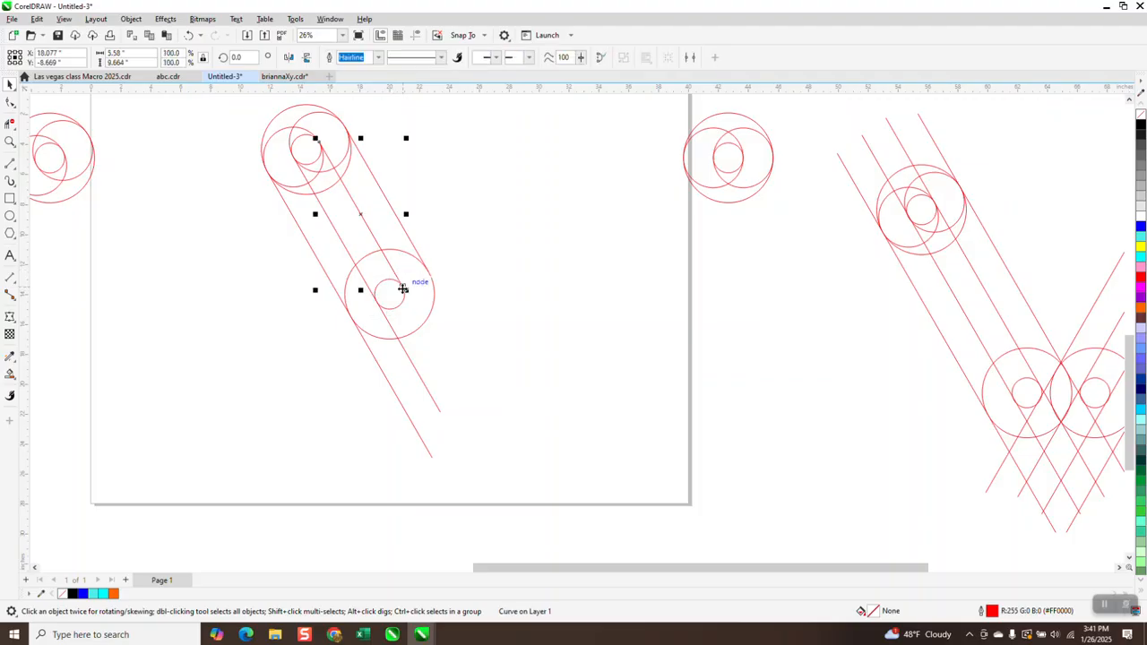
drag(405, 291, 477, 413)
click(420, 257)
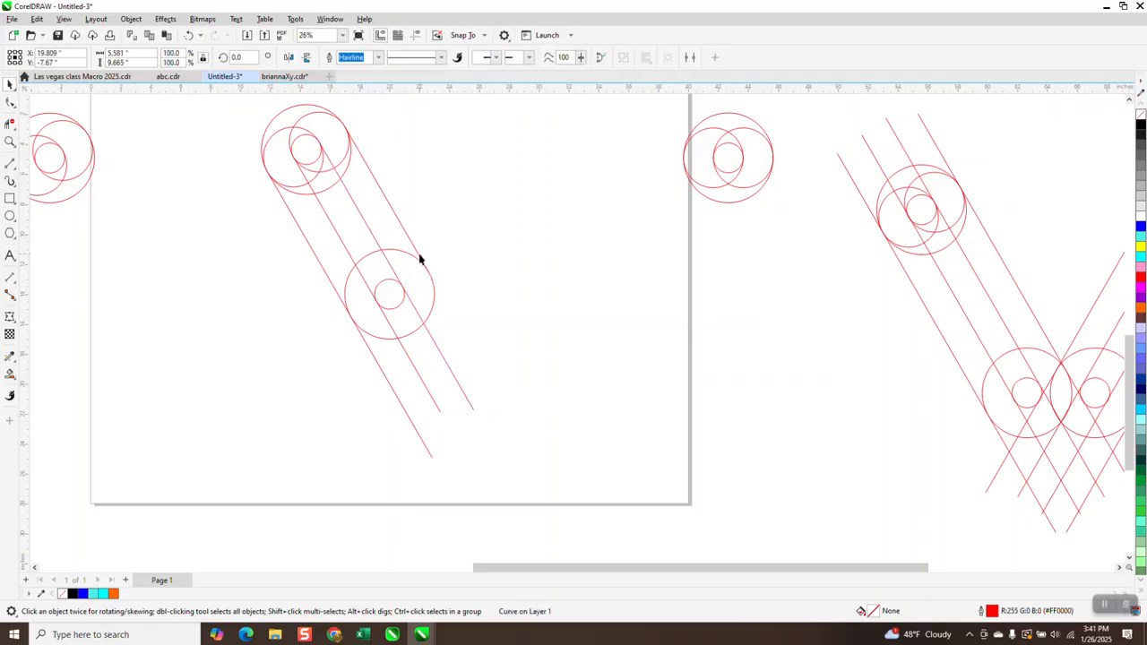
drag(430, 273, 524, 403)
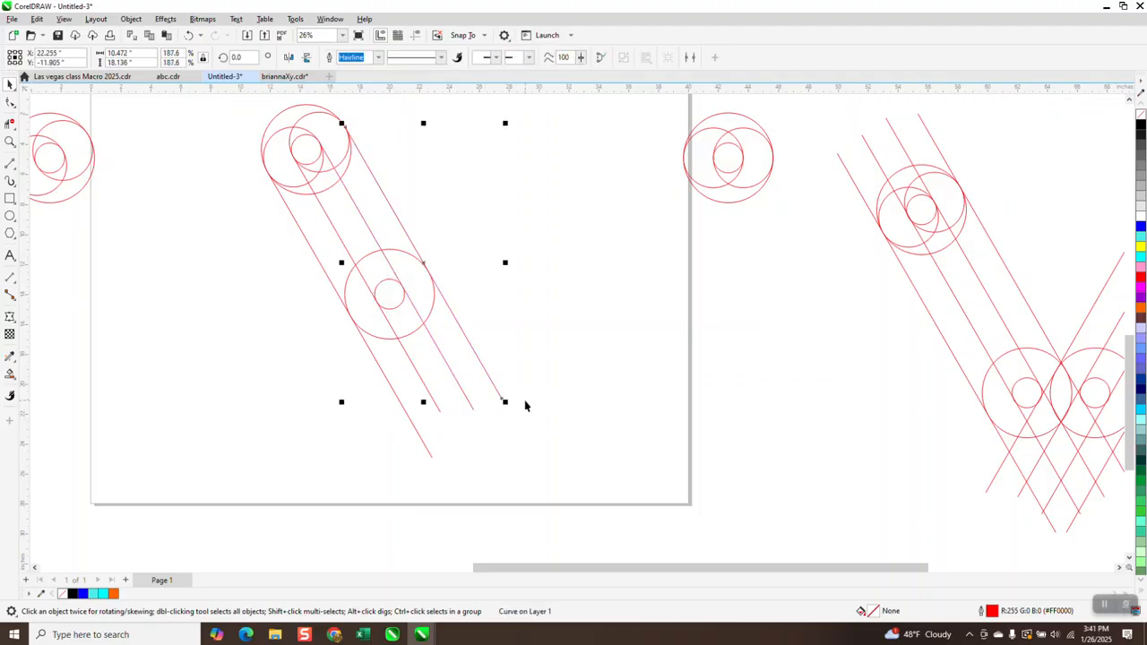
- Group the rotated circles with the four tangent lines and mirror the group horizontally
scroll(524, 403, down, 1)
drag(301, 161, 624, 505)
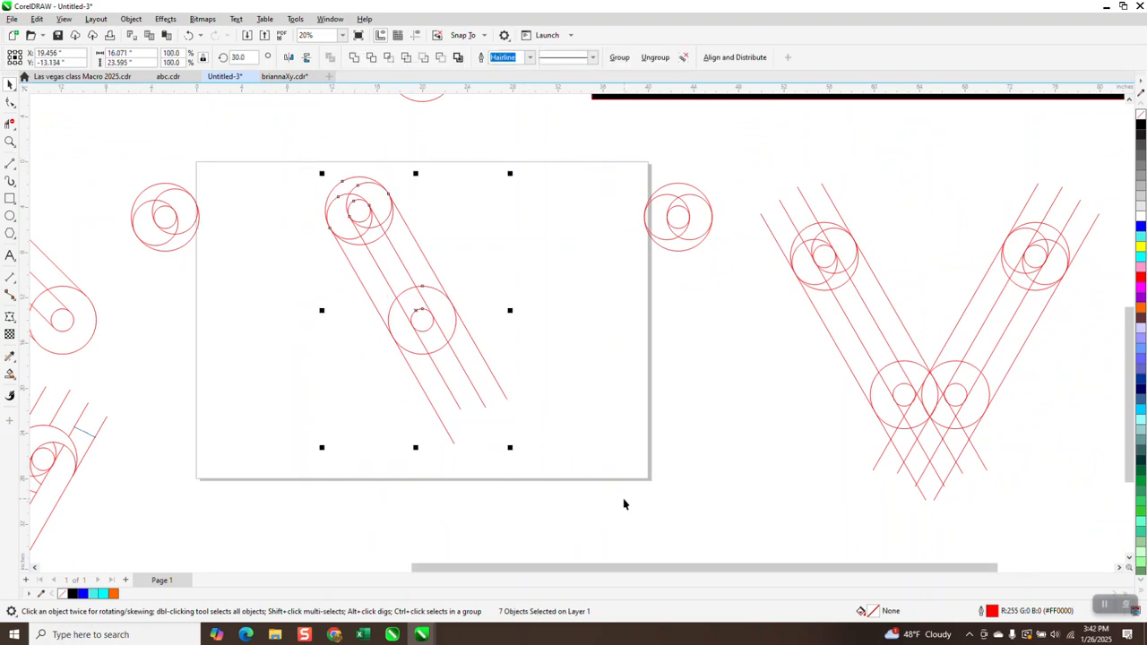
key(ctrl+g)
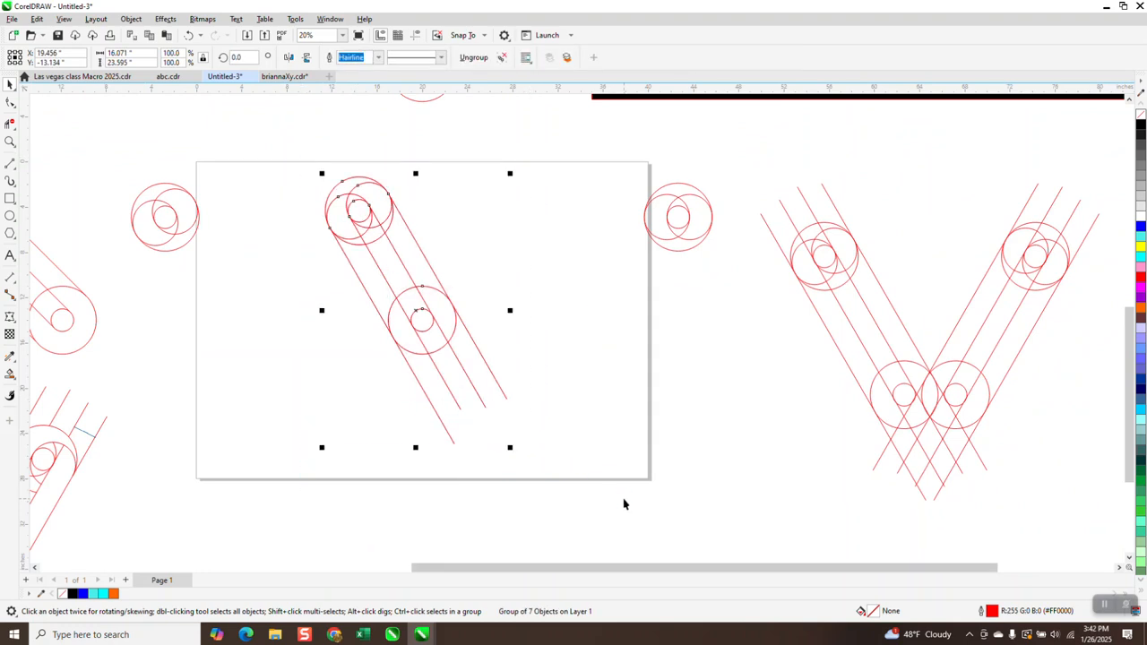
click(288, 57)
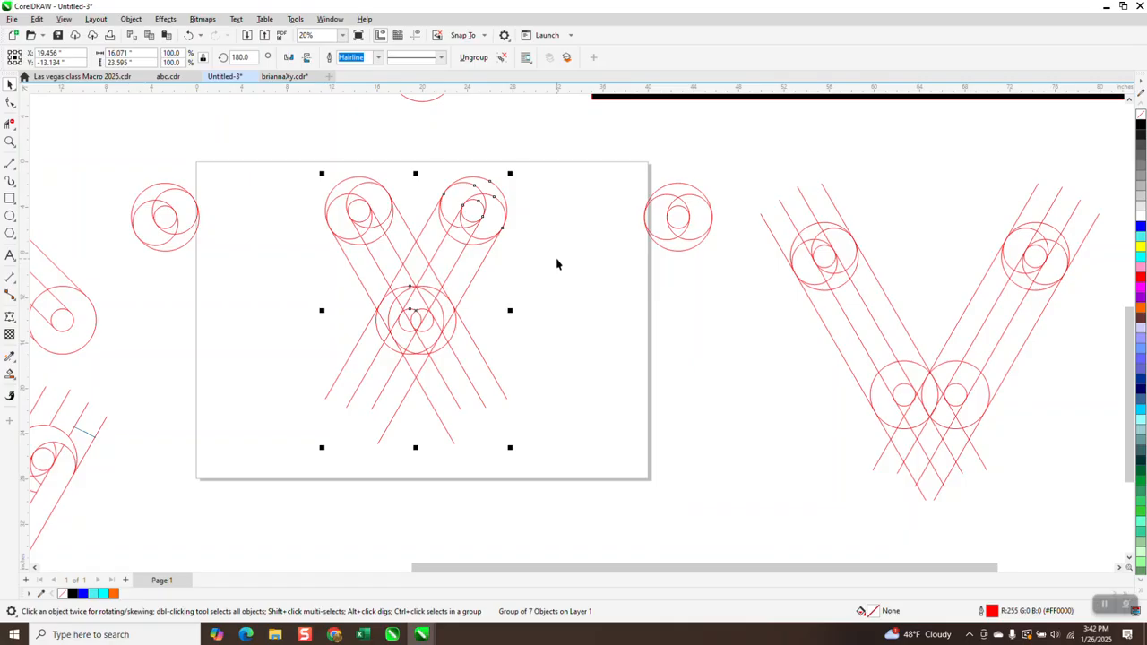
- Set the nudge distance to 0.1 inch and nudge the mirrored group until its circles overlap the original
click(468, 107)
drag(428, 57, 343, 66)
text(1)
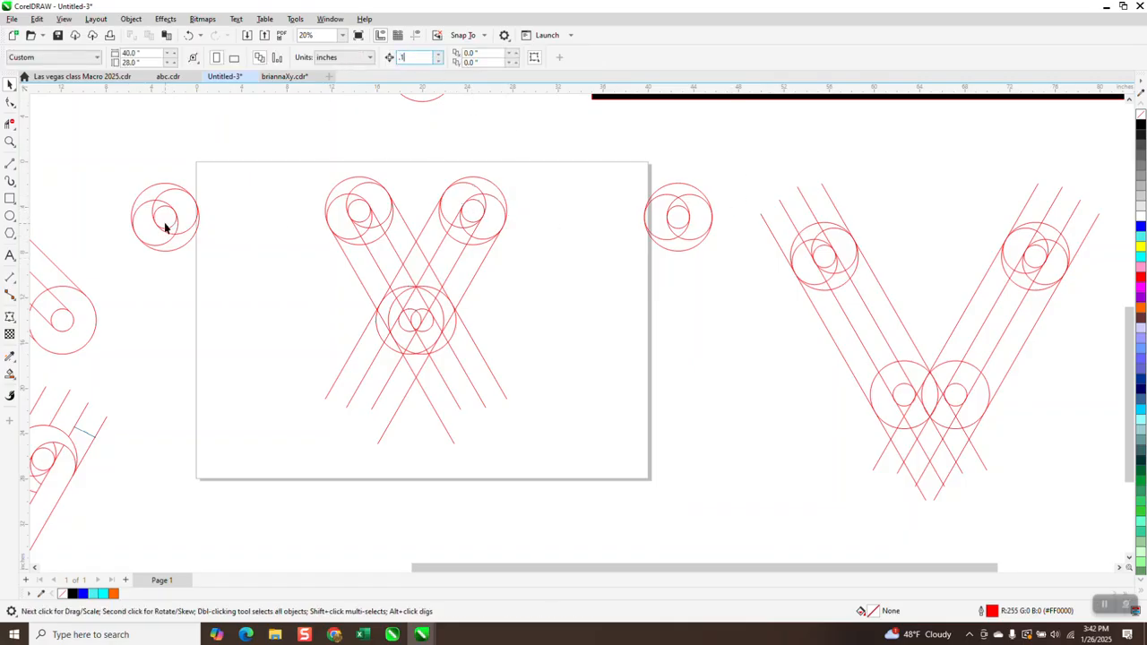
click(9, 142)
drag(333, 274, 604, 412)
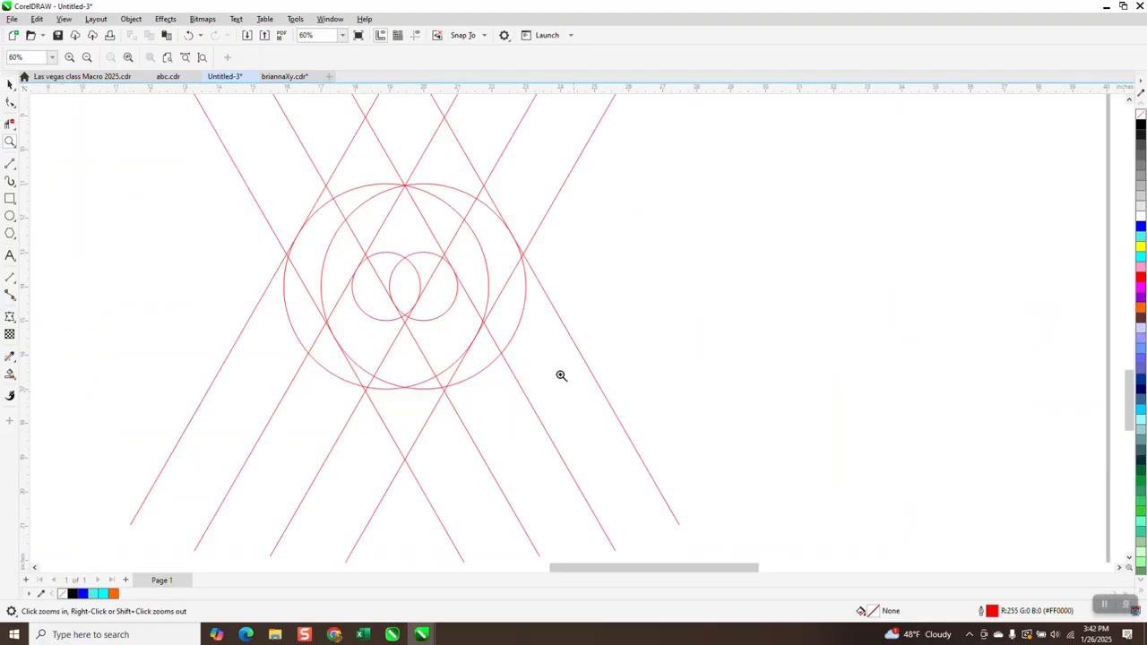
click(10, 85)
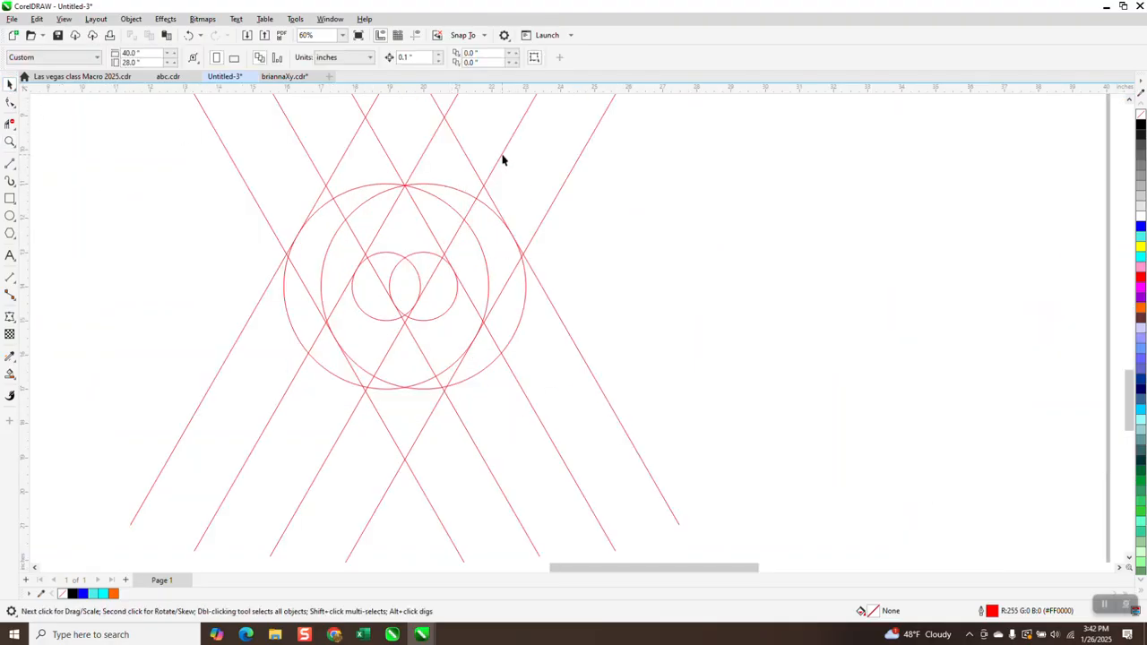
click(500, 157)
key(Right)
key(Right)
key(Right)
key(Right)
key(Right)
key(Right)
key(Right)
key(Right)
key(Right)
key(Right)
key(Right)
key(Right)
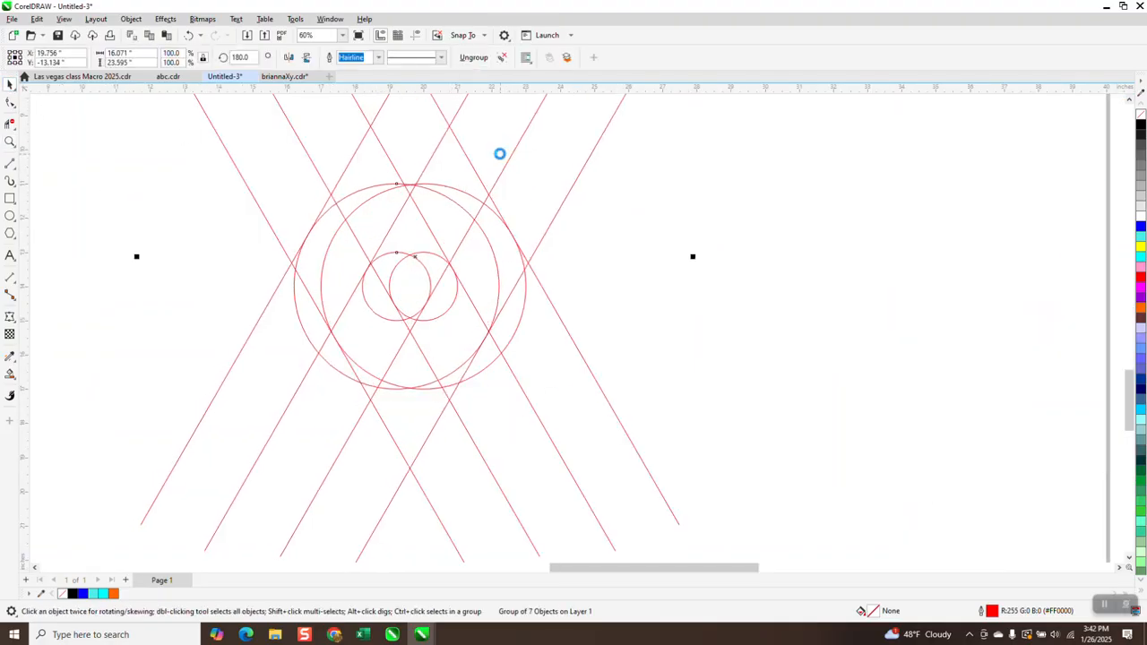
key(Left)
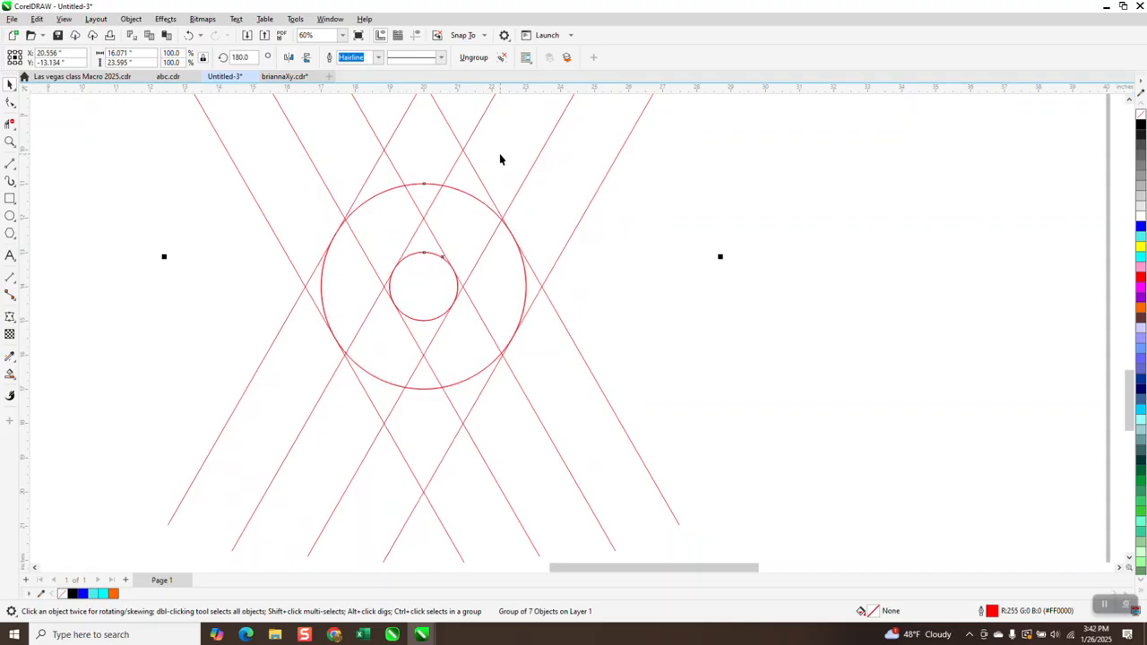
- Nudge the mirrored group further right so the two lower circles sit side by side forming a V
key(KP_Add)
key(Right)
key(Right)
key(Right)
key(Right)
key(Right)
key(Right)
key(Right)
key(Right)
key(Right)
key(Right)
key(Right)
key(Right)
key(Right)
key(Right)
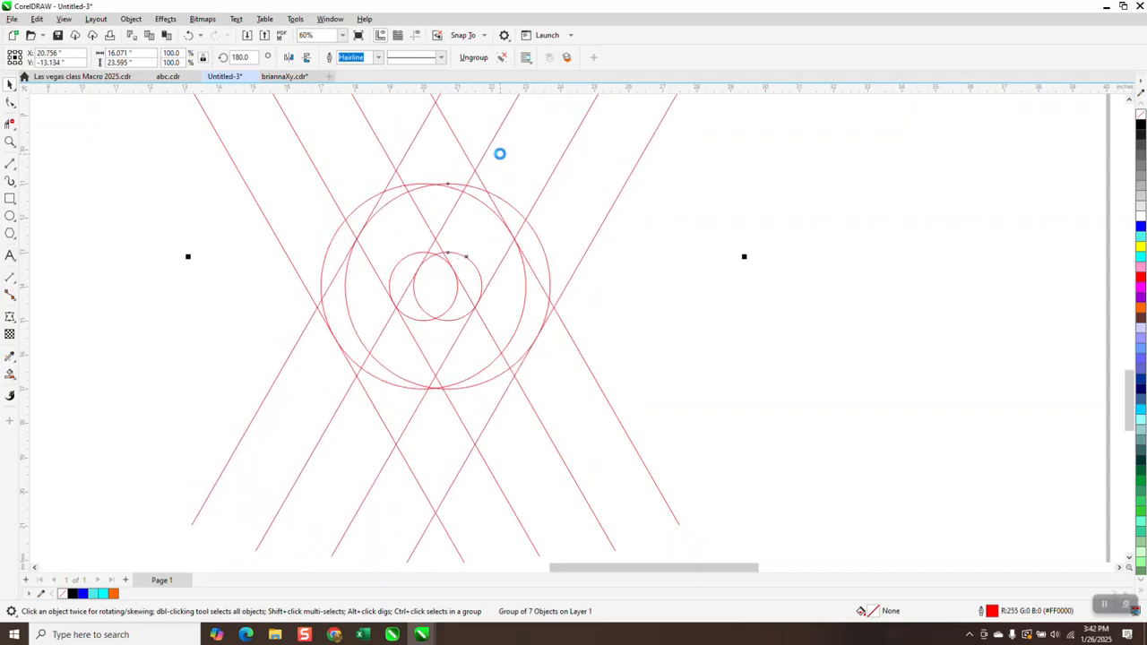
key(Right)
key(Right)
key(Right)
key(Right)
key(Right)
key(Right)
key(Right)
key(Right)
key(Right)
key(Right)
key(Right)
key(Right)
key(Right)
key(Right)
key(Right)
key(Right)
key(Right)
key(Right)
key(Right)
key(Right)
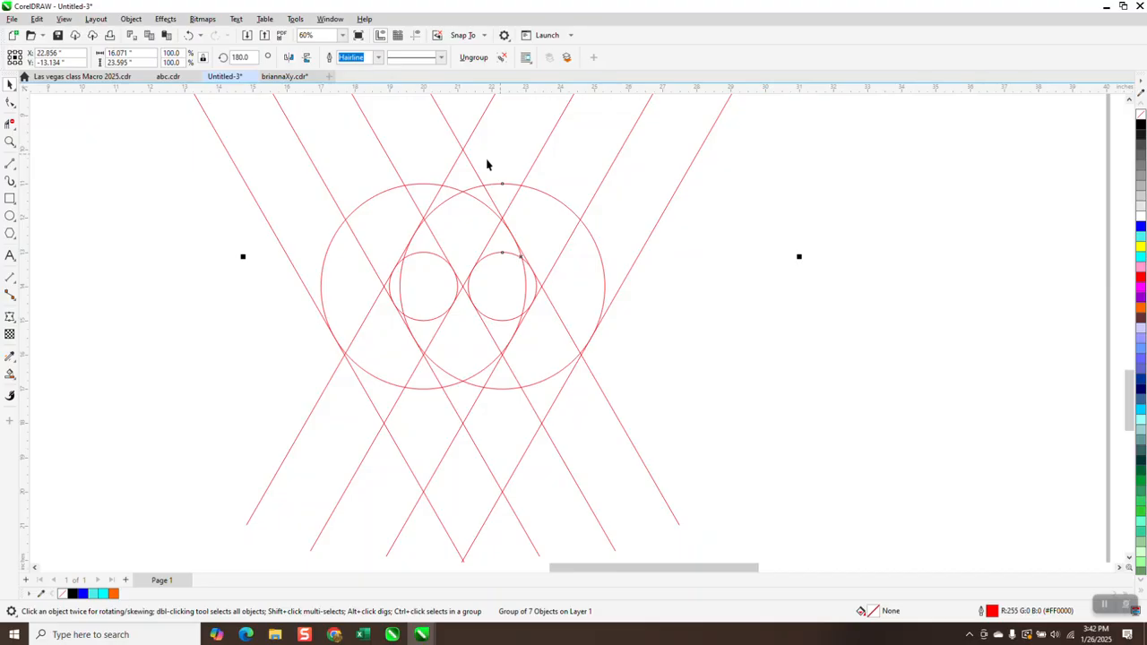
scroll(457, 314, down, 1)
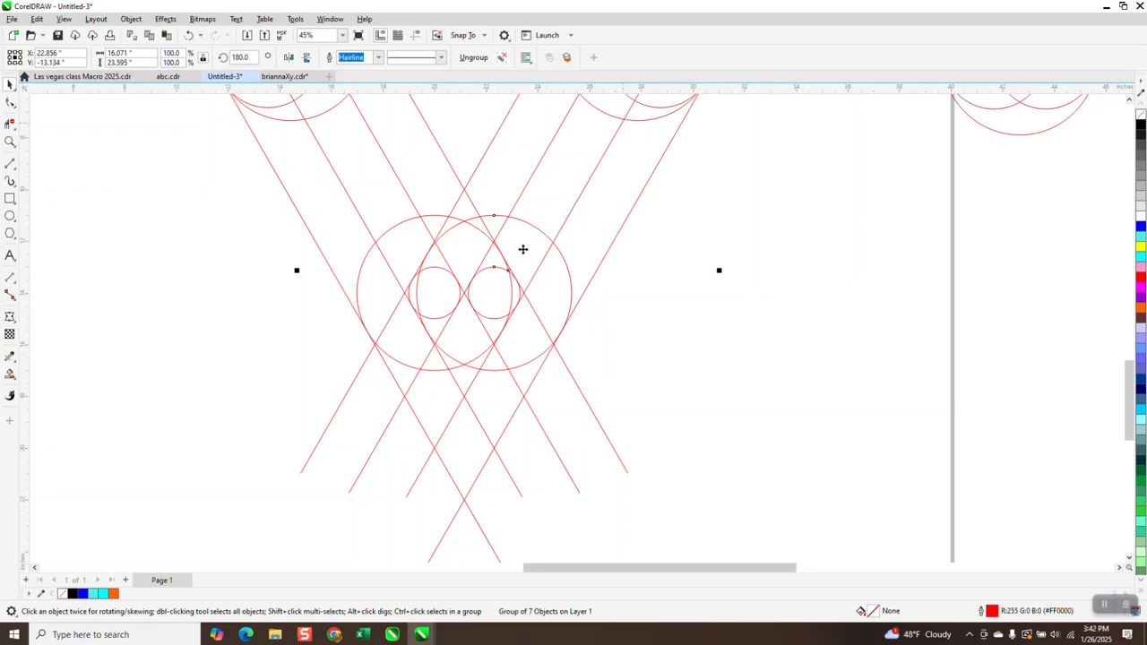
scroll(390, 331, down, 1)
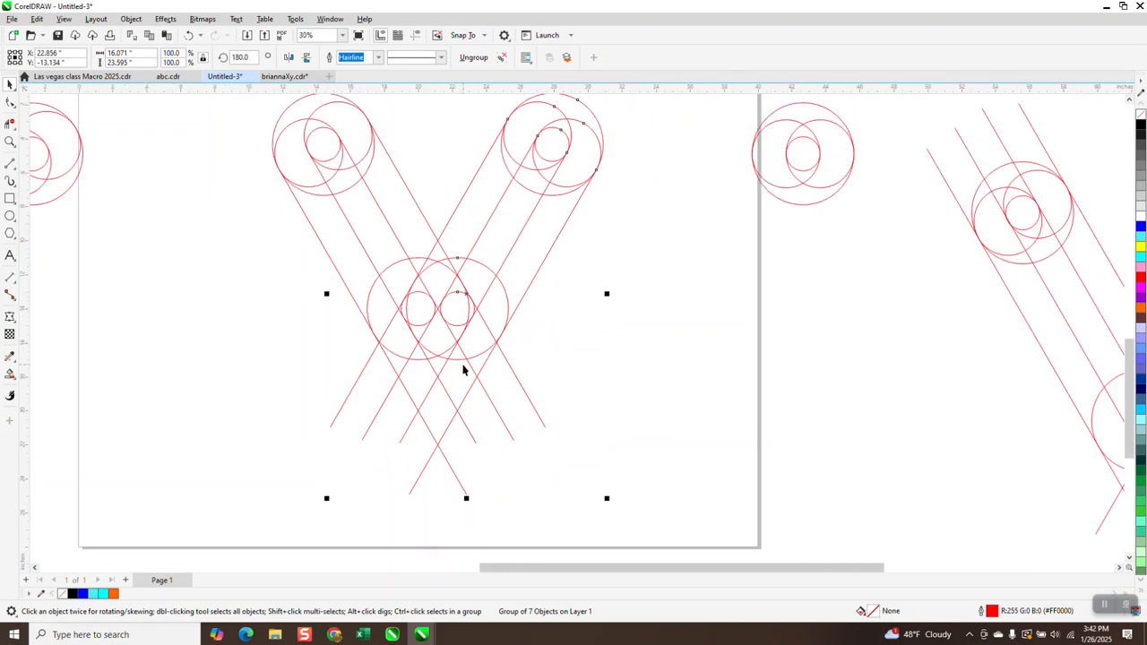
key(Right)
key(Right)
key(Right)
key(Right)
key(Right)
key(Right)
key(Right)
key(Right)
key(Right)
key(Right)
key(Right)
key(Right)
key(Right)
key(Right)
key(Right)
key(Right)
key(Right)
key(Right)
key(Right)
key(Right)
key(Right)
key(Right)
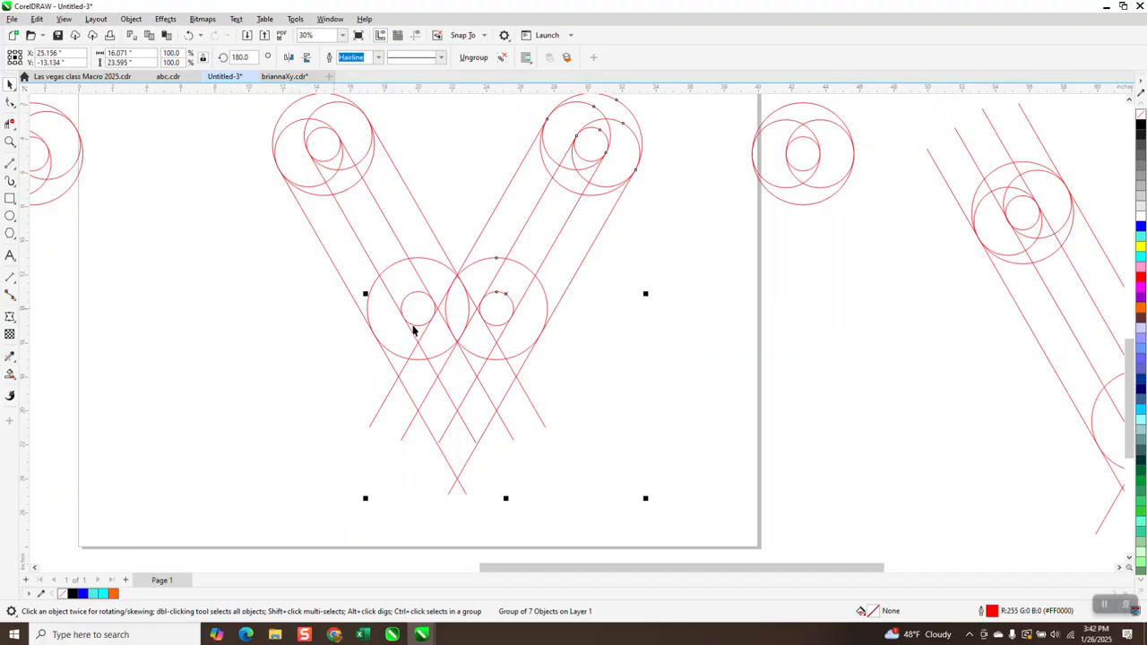
- Inspect the lower crossing up close, then delete the spare circle group left of the page
click(10, 142)
drag(438, 271, 495, 359)
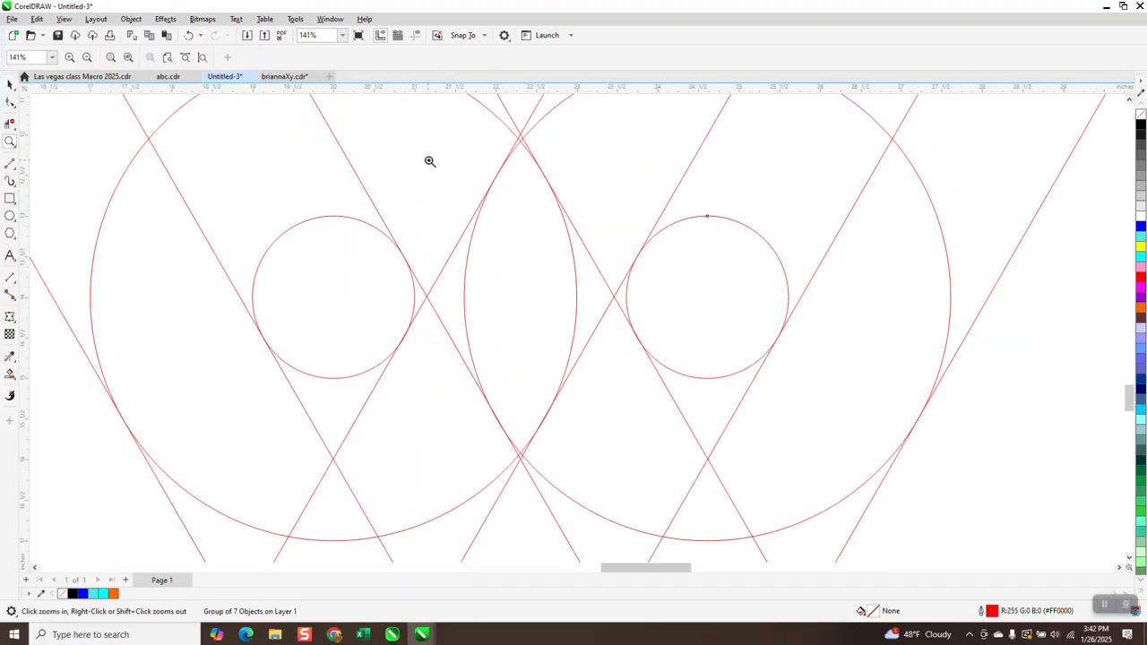
drag(486, 130, 606, 185)
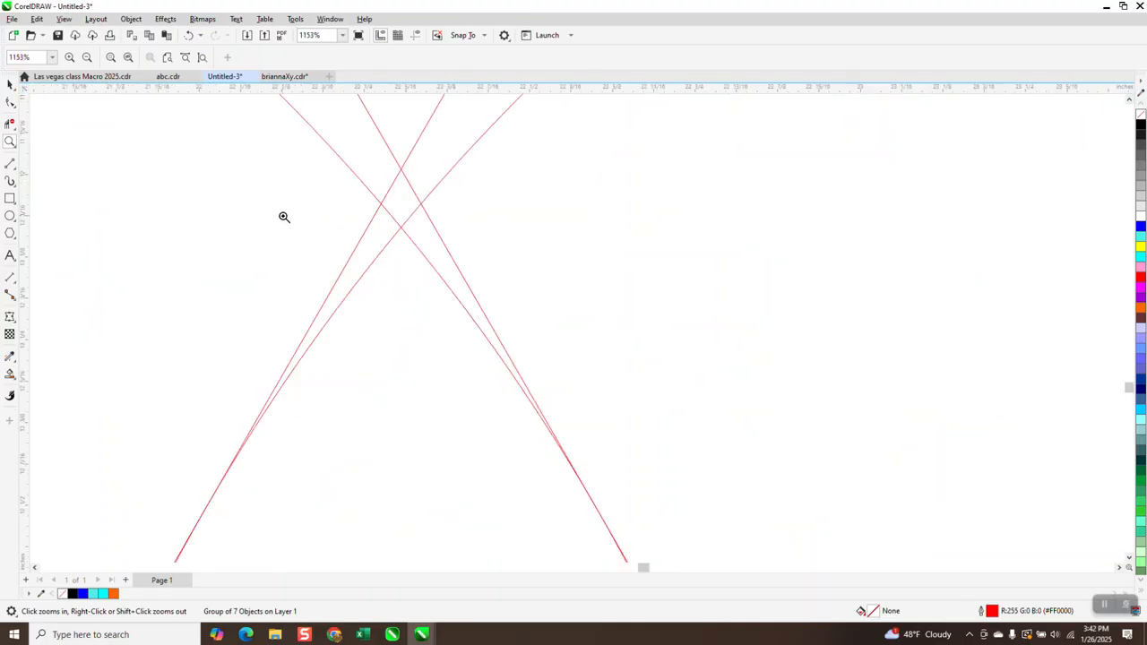
scroll(404, 198, down, 3)
scroll(399, 272, down, 5)
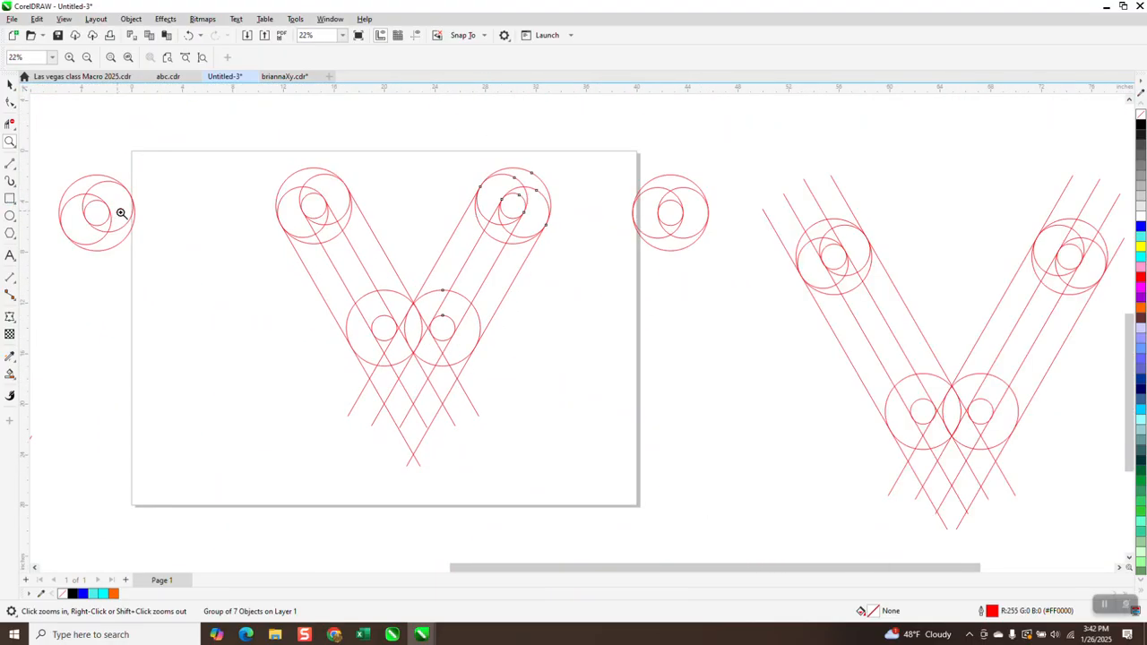
click(11, 84)
drag(168, 155, 11, 290)
key(Delete)
- Group both V arms, duplicate the group and move one copy off the page to the left
drag(578, 436, 637, 487)
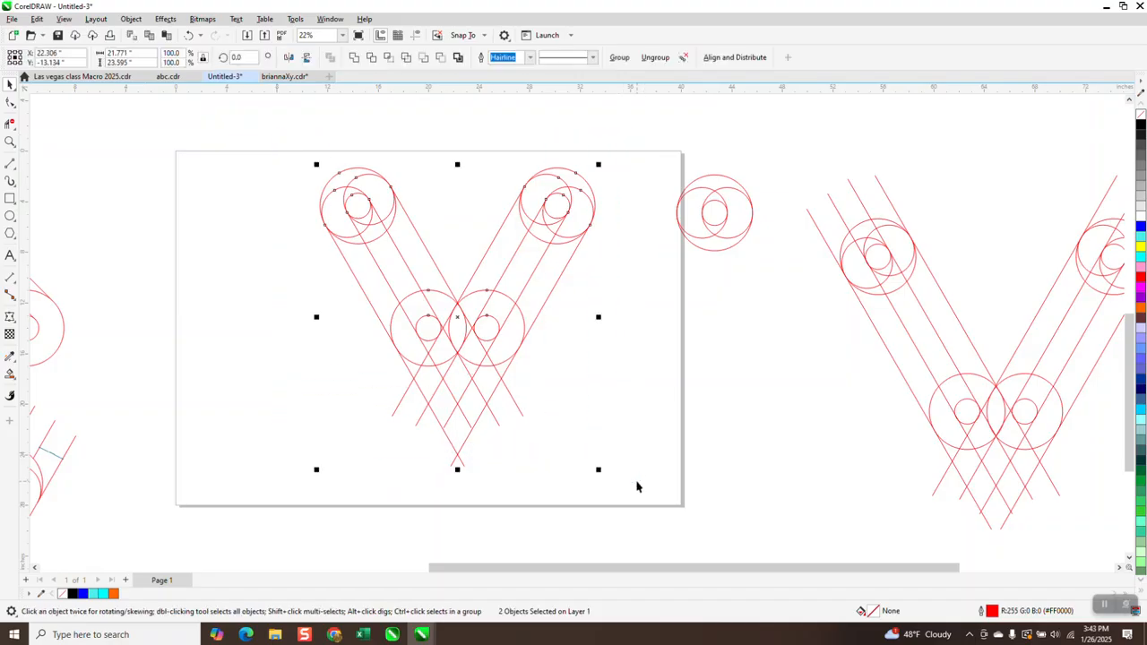
key(ctrl+g)
key(ctrl+d)
key(ctrl+d)
key(ctrl+d)
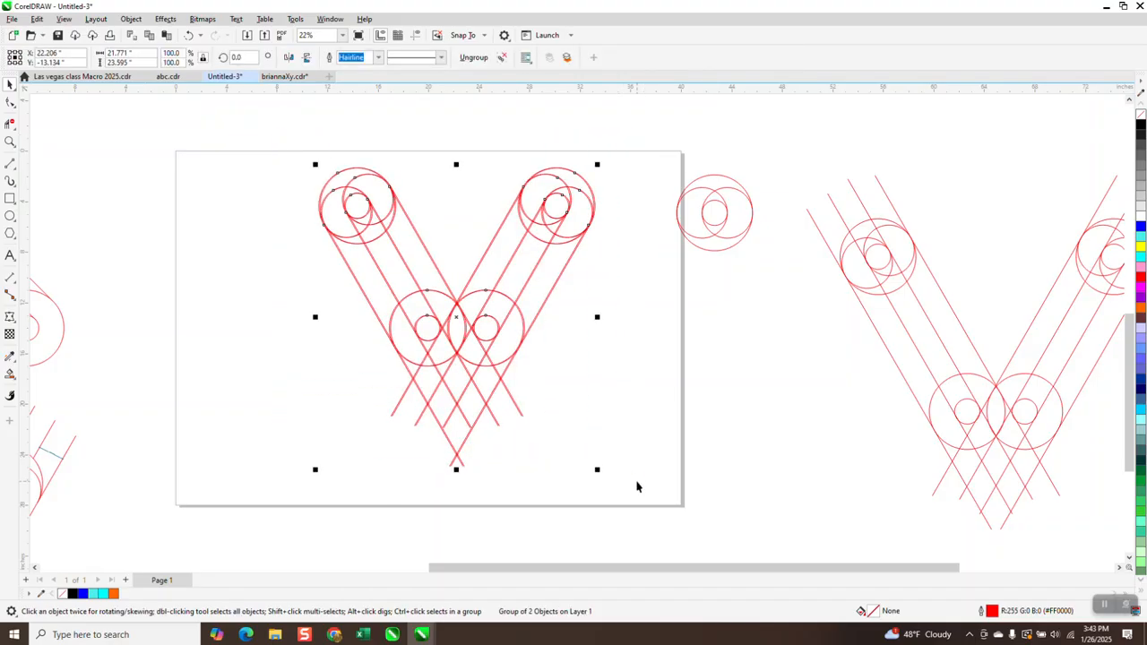
drag(448, 320, 176, 260)
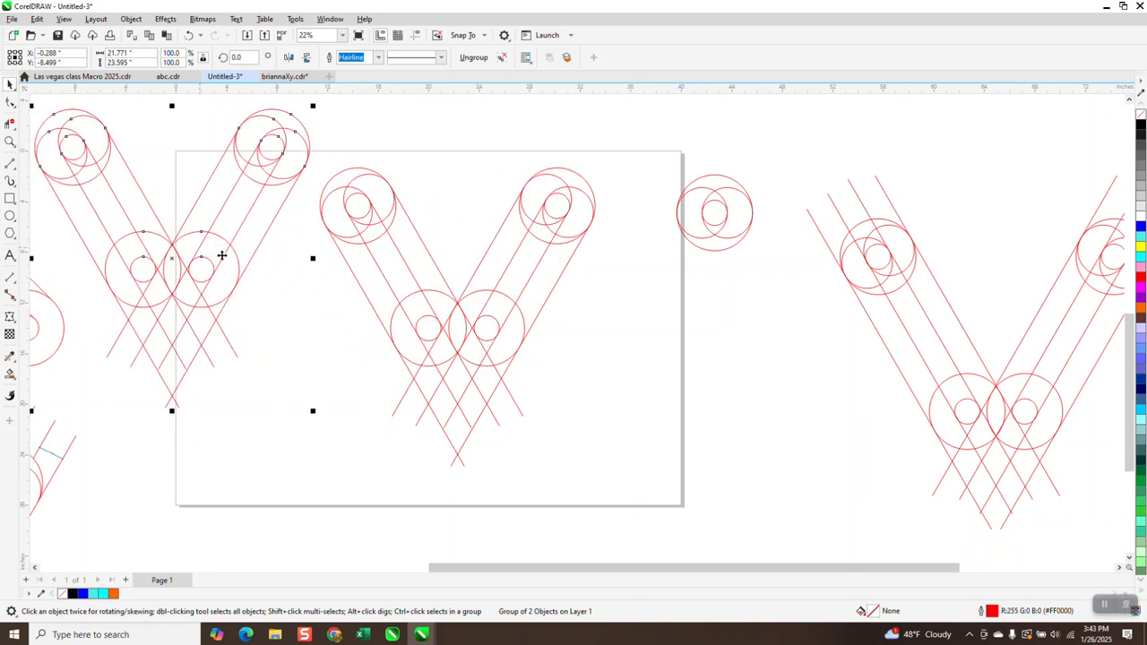
- Remove the overlapping segments inside the bottom of the V with the Virtual Segment Delete tool
click(11, 123)
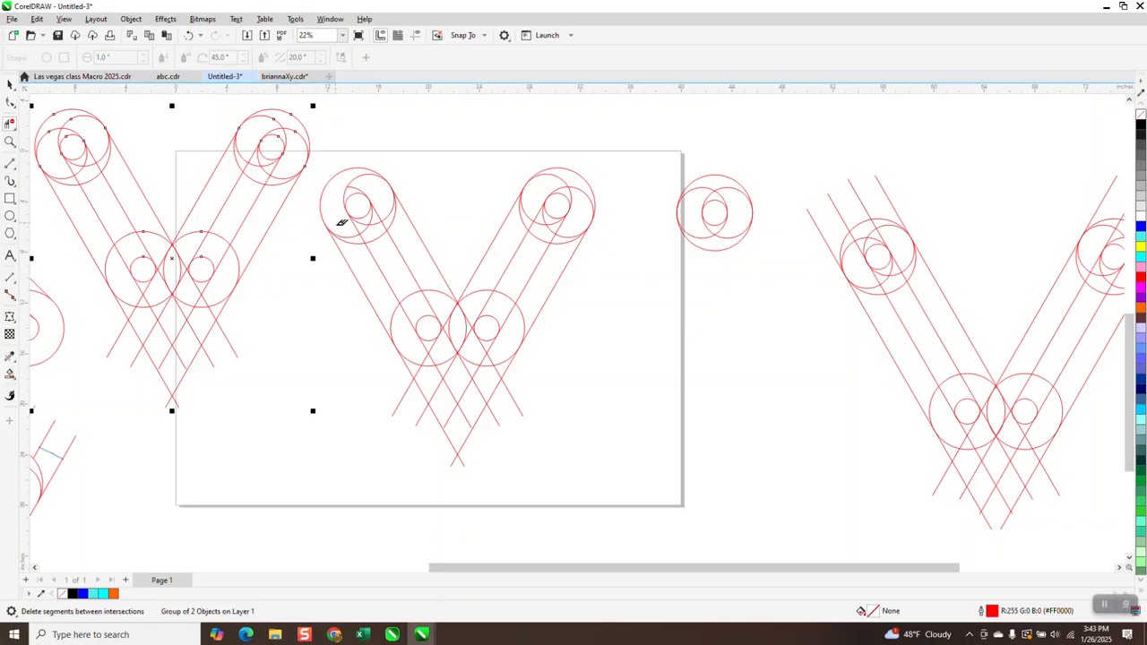
click(394, 315)
click(436, 348)
click(462, 332)
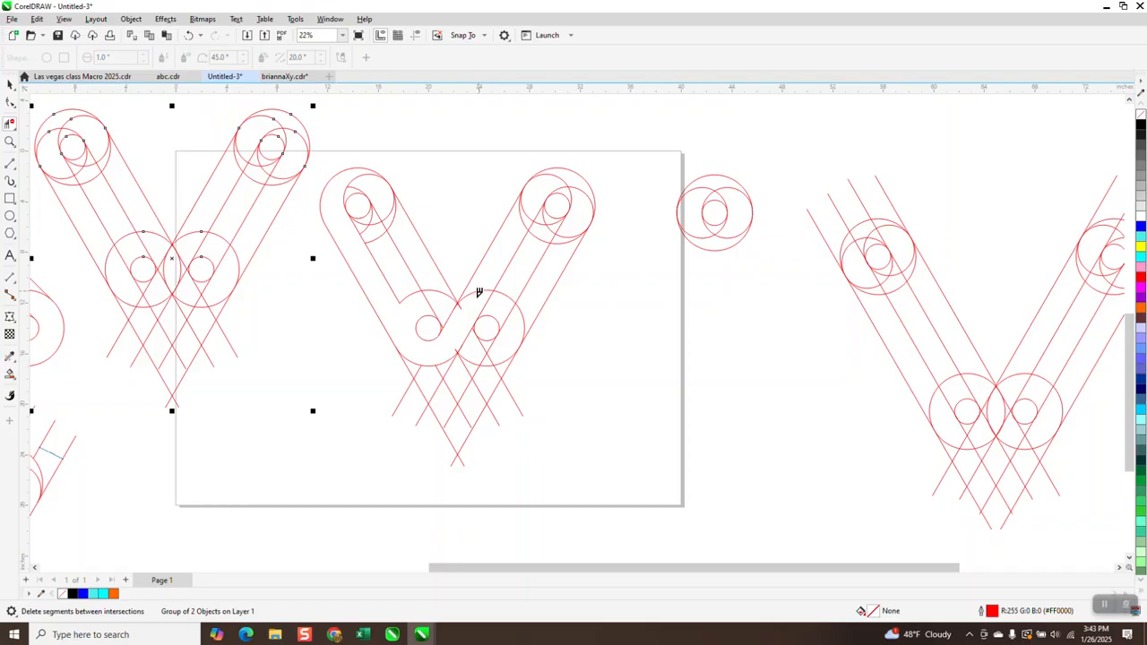
- Delete a line segment at the upper inner junction of the V and undo it
click(11, 144)
drag(444, 291, 523, 372)
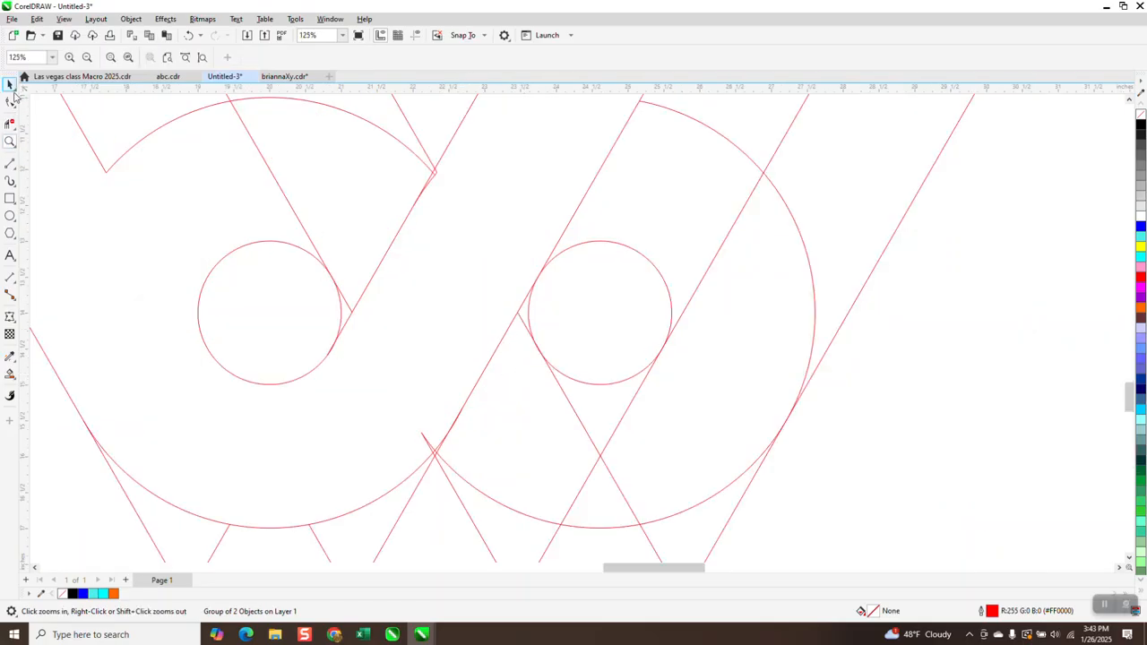
click(10, 124)
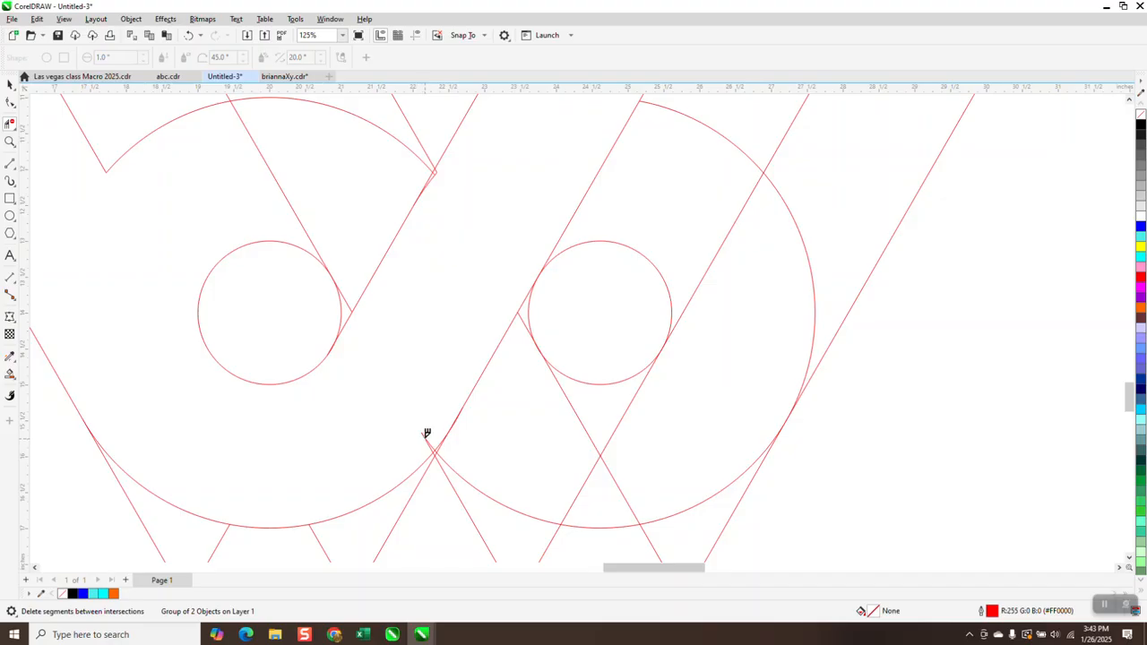
click(435, 172)
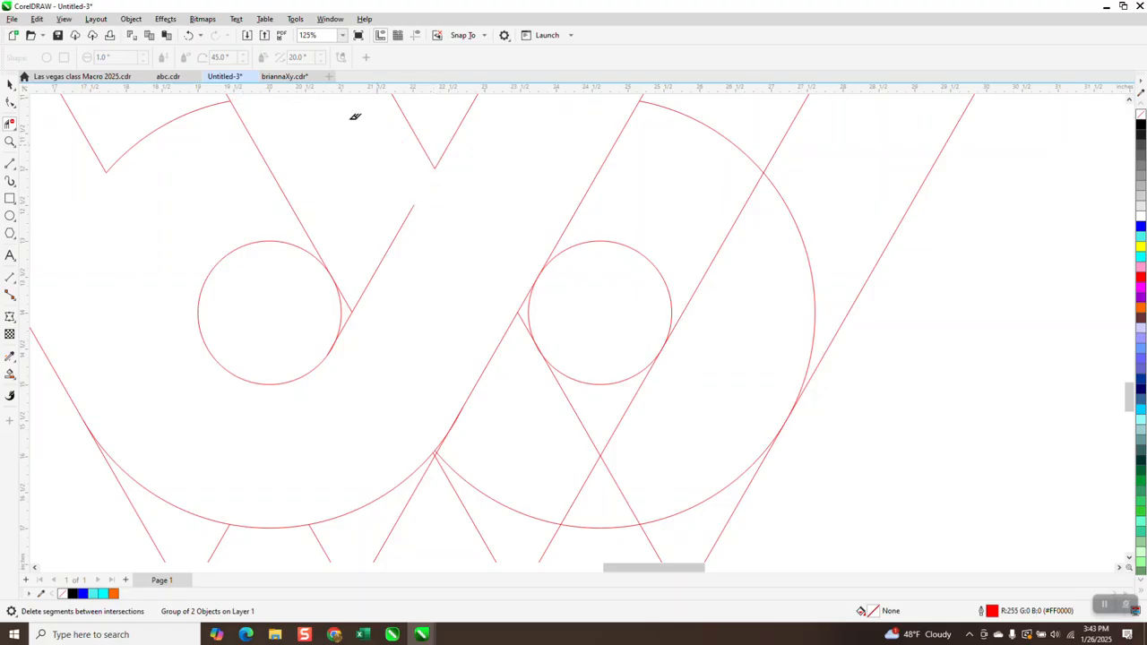
click(189, 34)
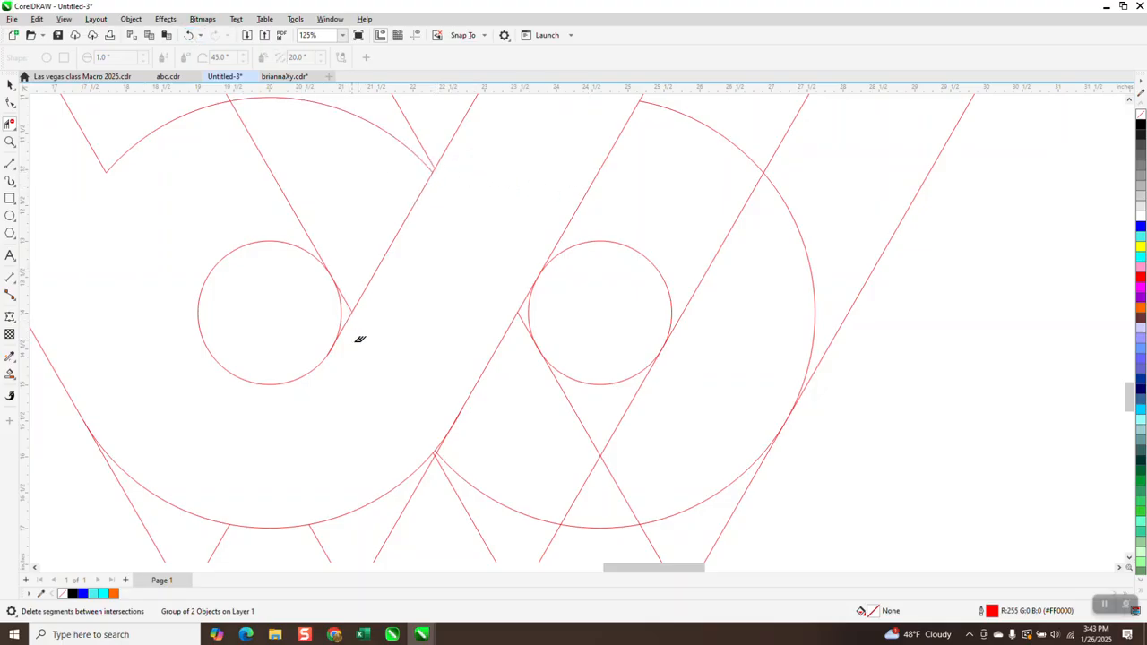
scroll(353, 381, down, 6)
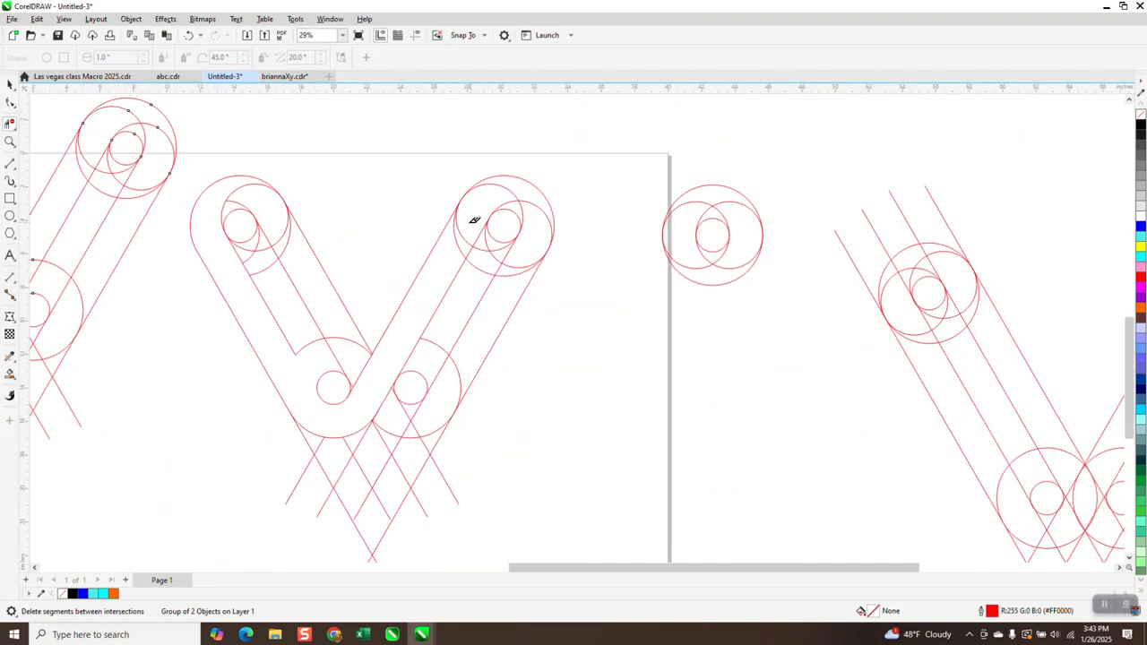
- Delete the overlapping segments at the top of the V's right arm with the Virtual Segment Delete tool
click(467, 219)
click(538, 184)
scroll(520, 259, down, 1)
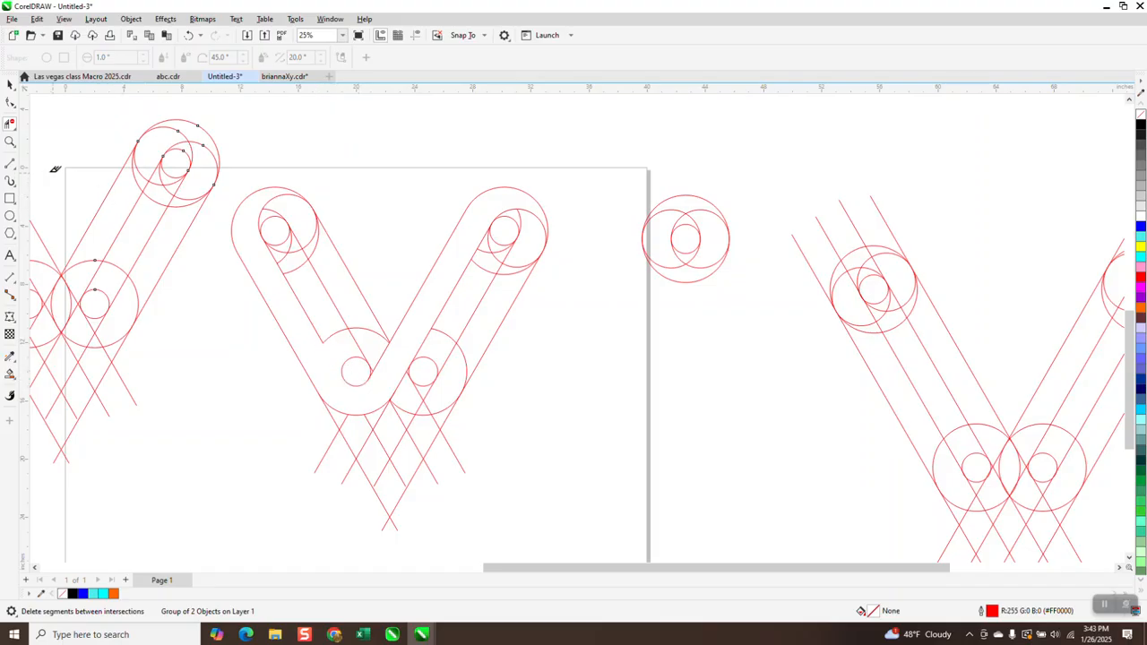
- Draw a short 2-point line closing the left arm's inner edge near its bottom circle
click(13, 172)
click(41, 179)
drag(328, 352, 343, 380)
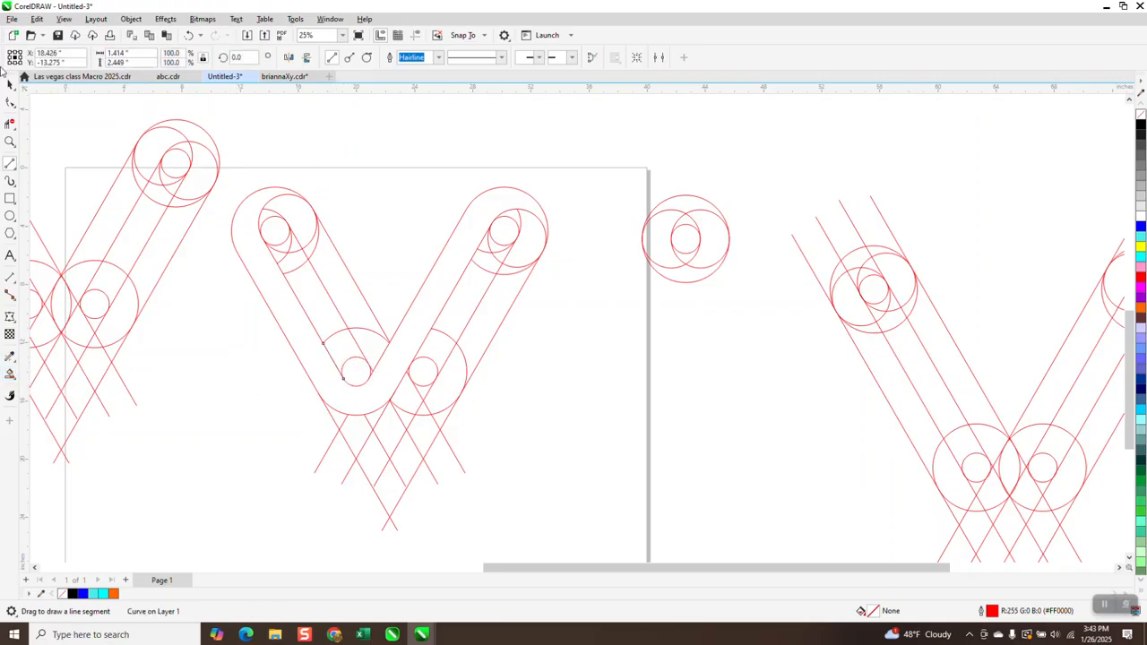
- Select the right-hand construction V copy and nudge it slightly to the right
click(9, 84)
scroll(538, 169, down, 3)
drag(596, 158, 990, 435)
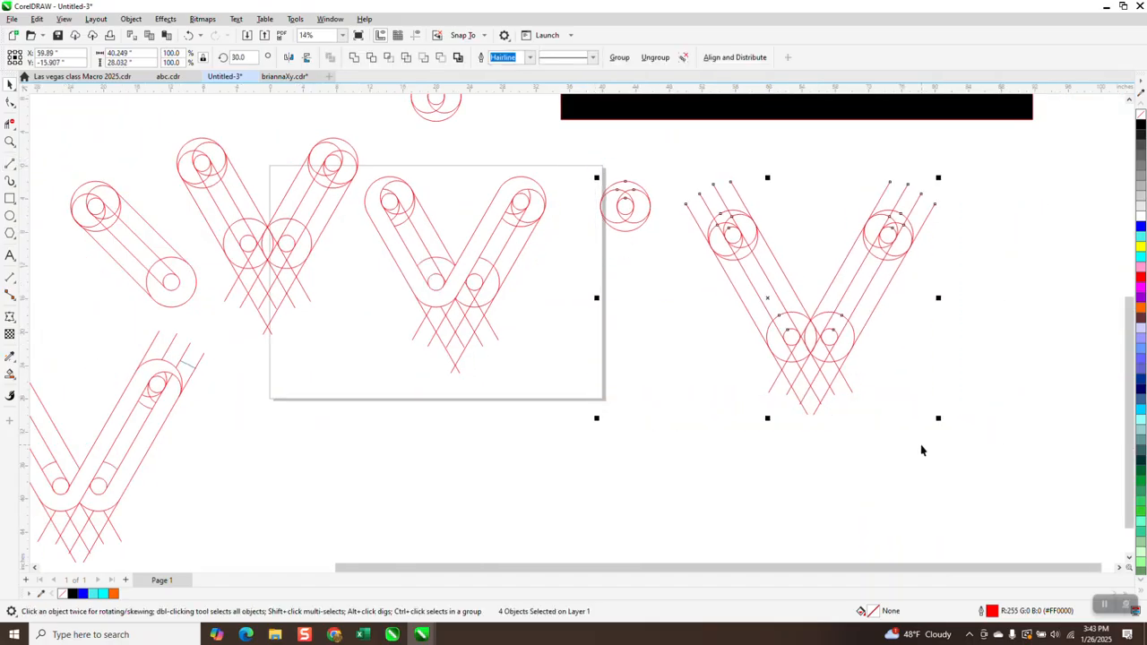
key(Right)
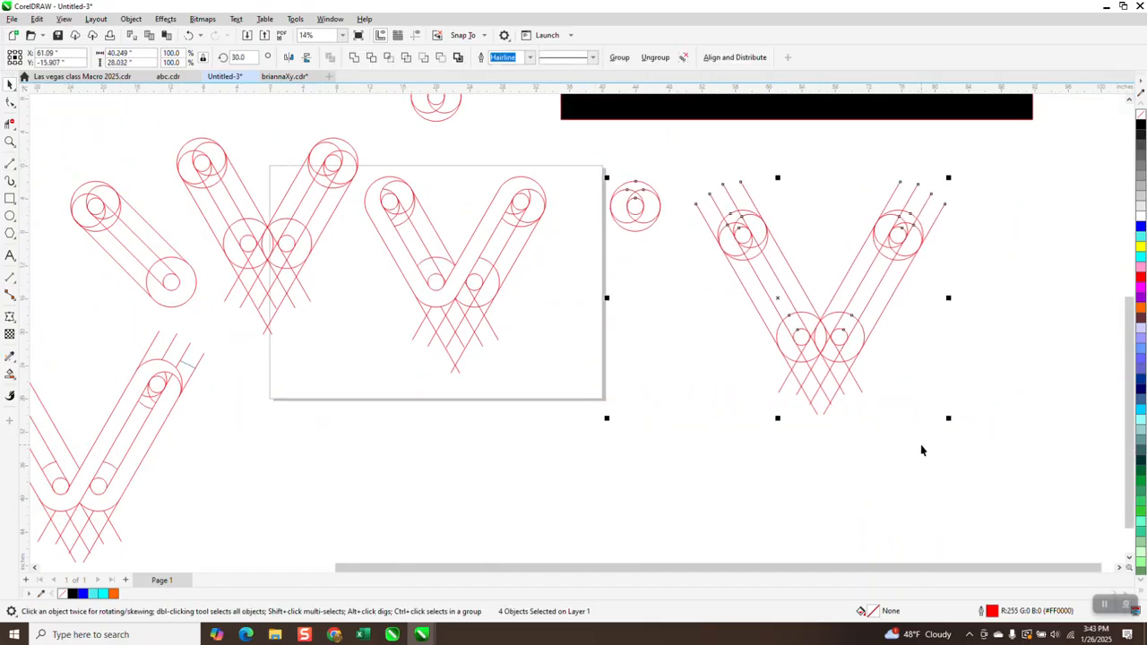
click(484, 132)
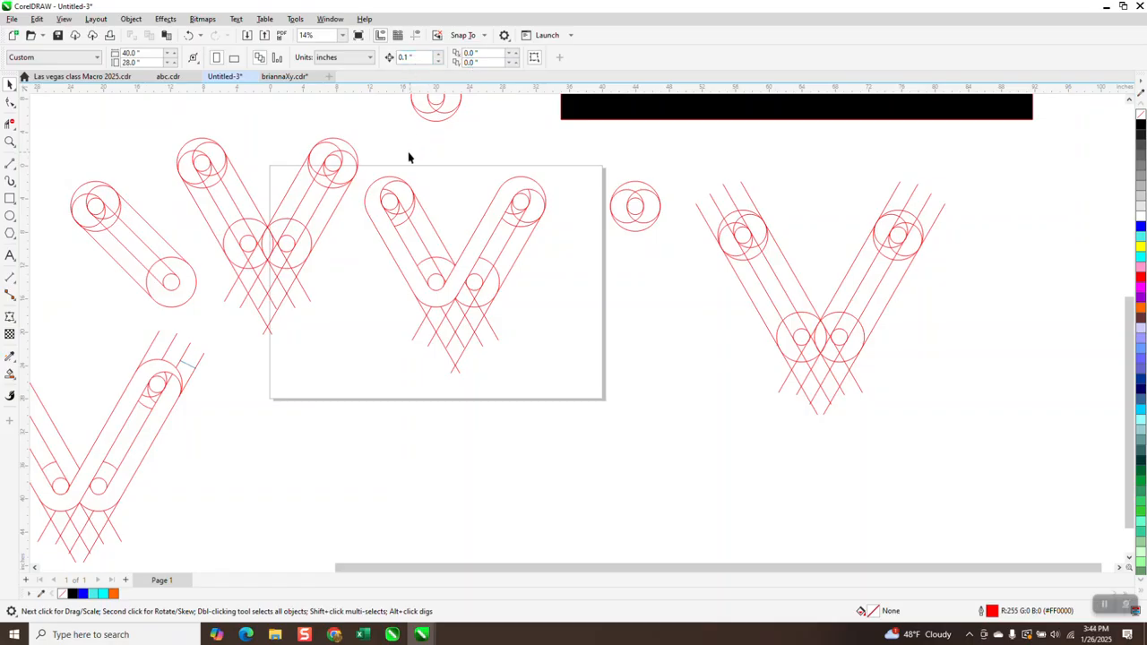
- Set the nudge distance to 25 inches and nudge the construction V copy two steps to the right
drag(436, 294, 589, 394)
click(458, 155)
drag(415, 57, 381, 72)
text(25)
drag(802, 341, 1040, 494)
key(Right)
key(Right)
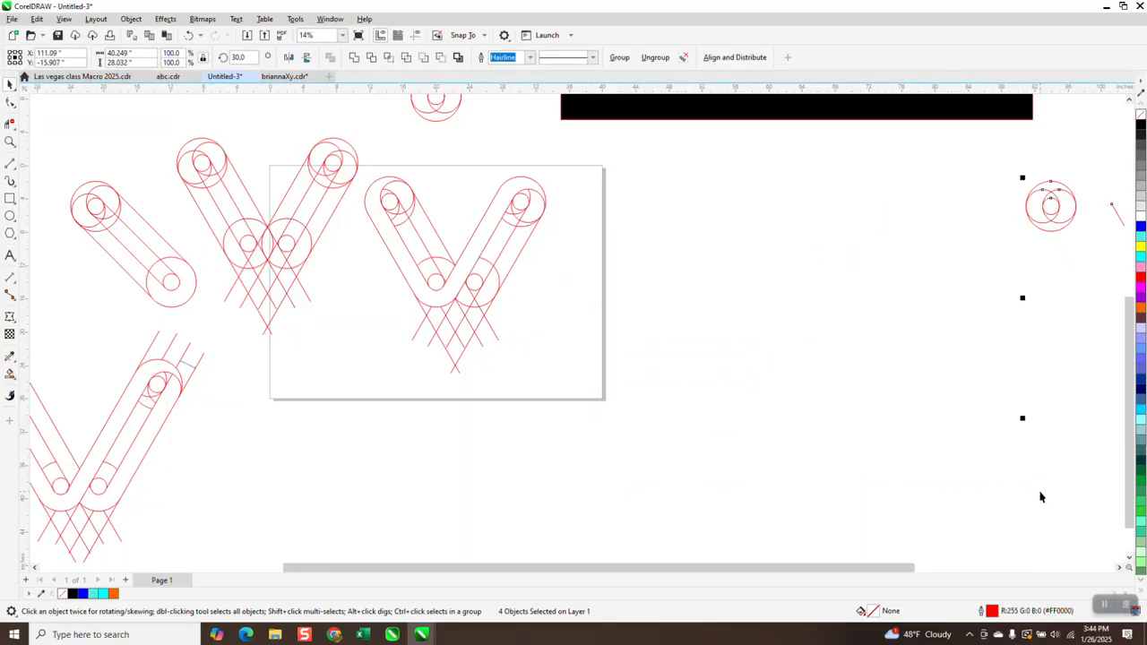
- Smart Fill the V outline with cyan and nudge the filled shape off the page to the right
click(10, 374)
click(393, 239)
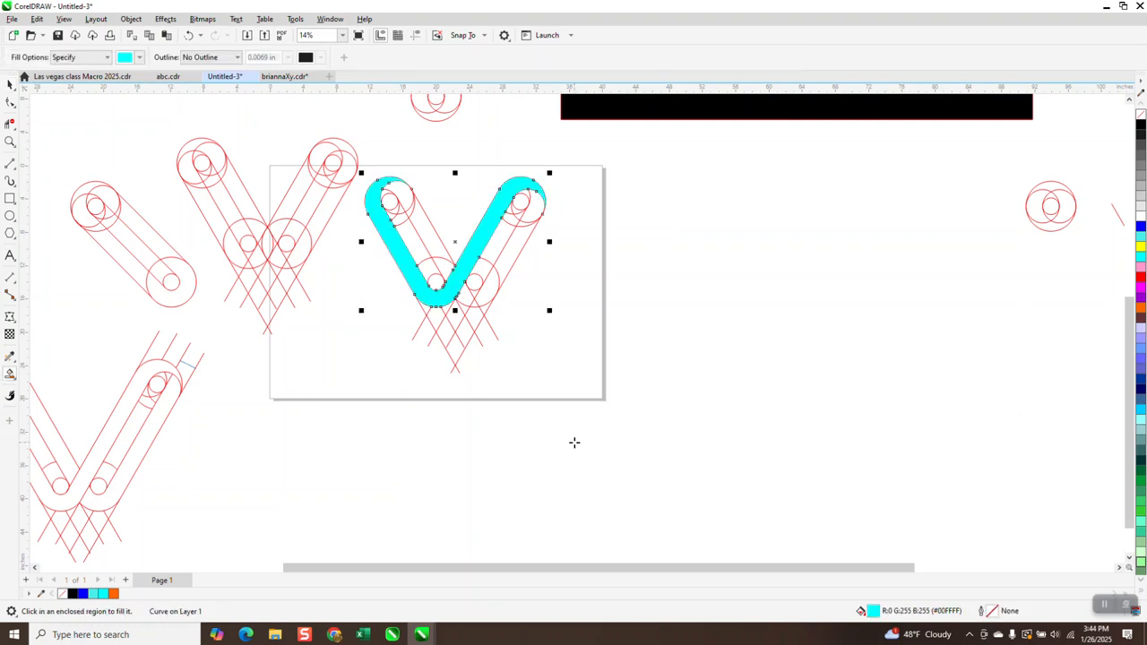
key(Right)
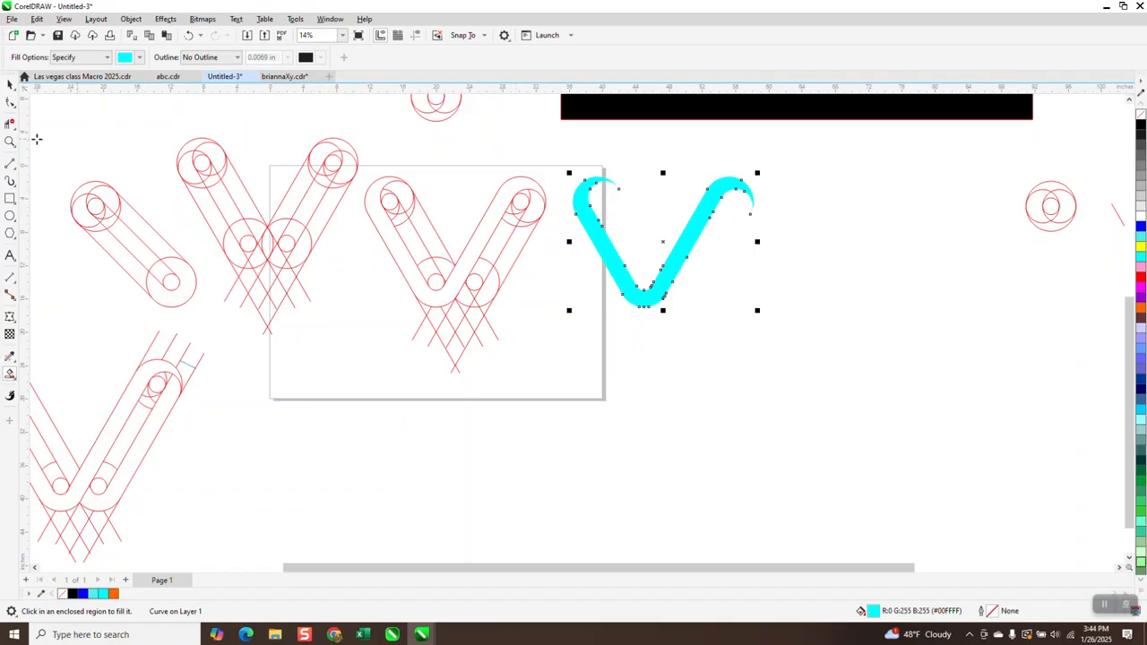
- Remove the inner overlapping segments along both V arms with the Virtual Segment Delete tool
click(9, 123)
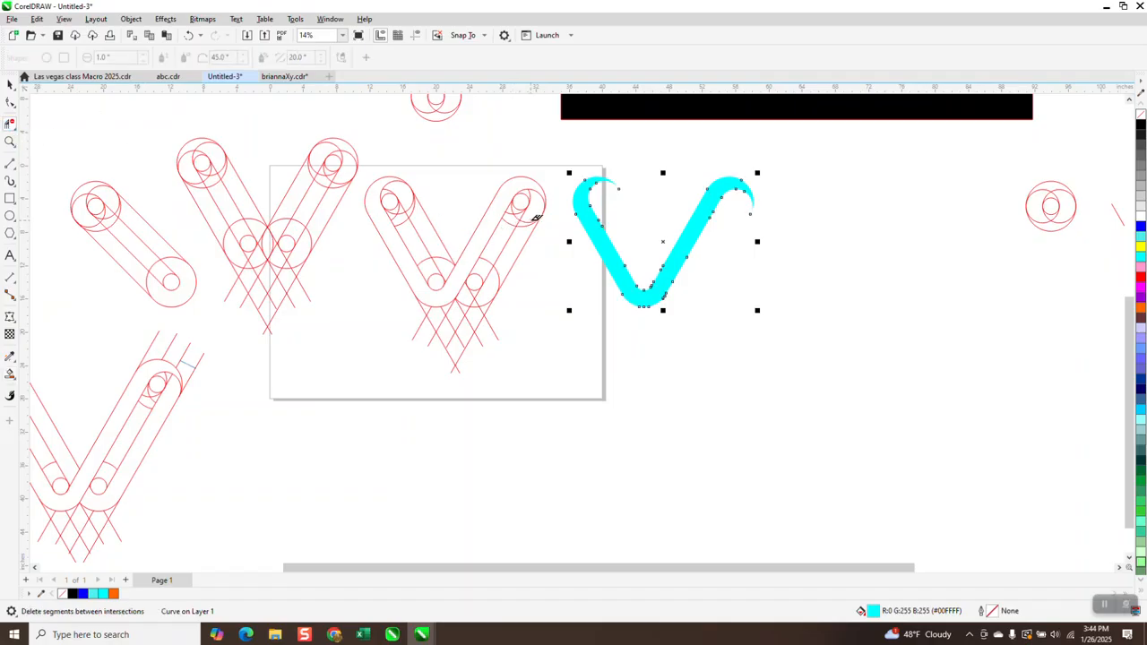
click(10, 141)
drag(368, 179, 586, 384)
click(9, 123)
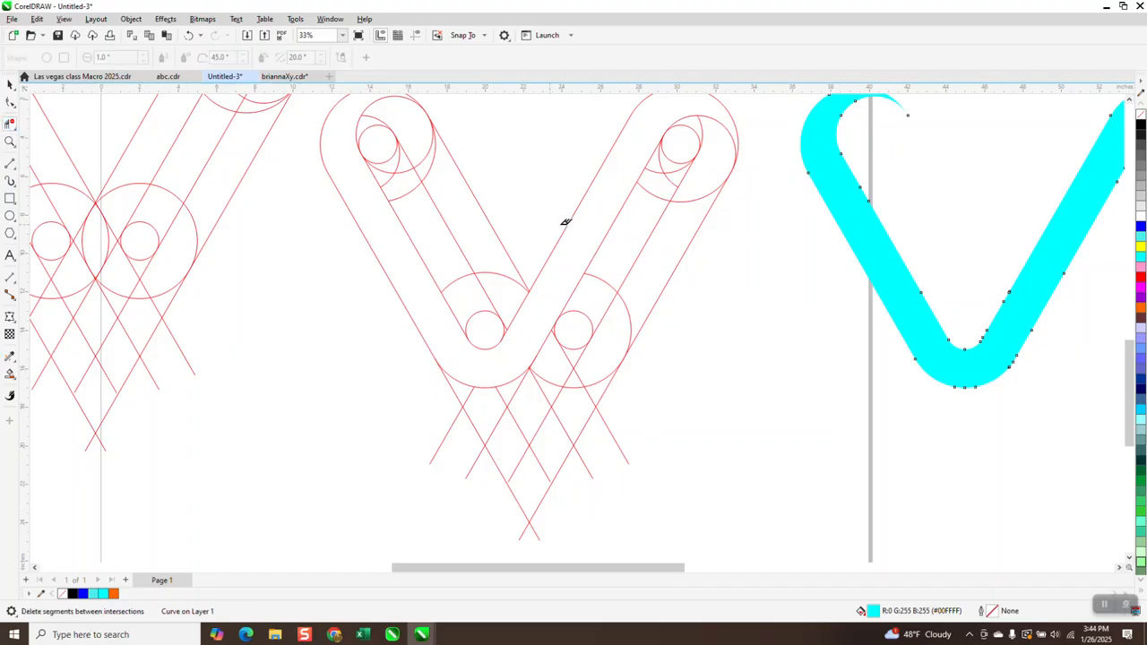
click(703, 197)
click(629, 315)
click(584, 357)
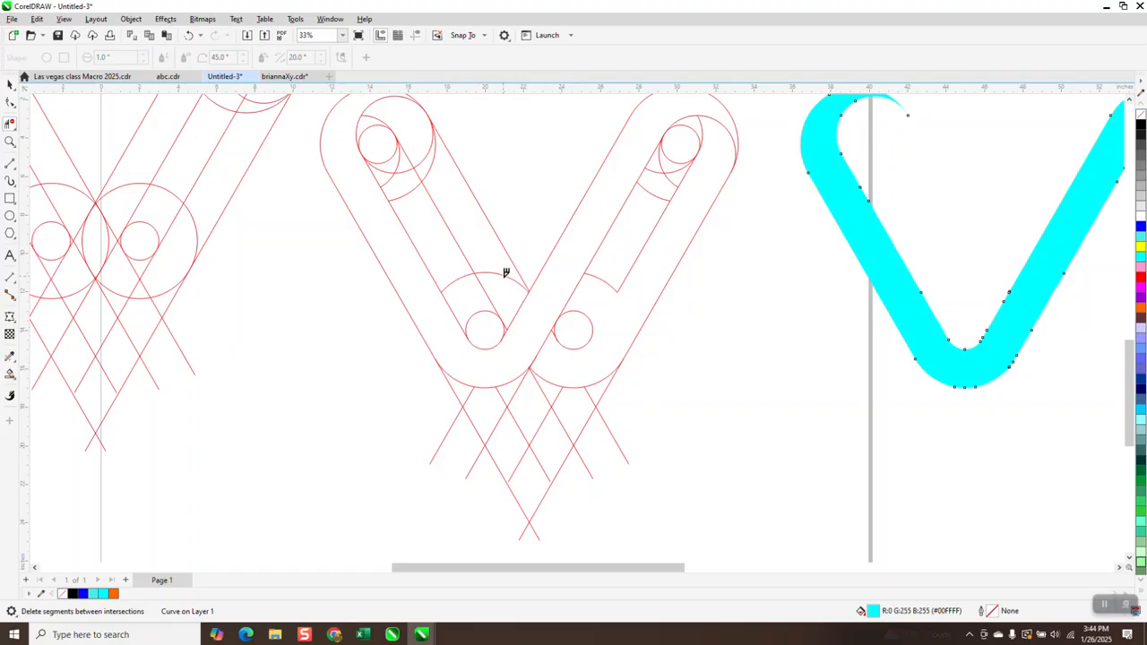
click(505, 275)
drag(419, 147, 436, 161)
scroll(538, 392, down, 1)
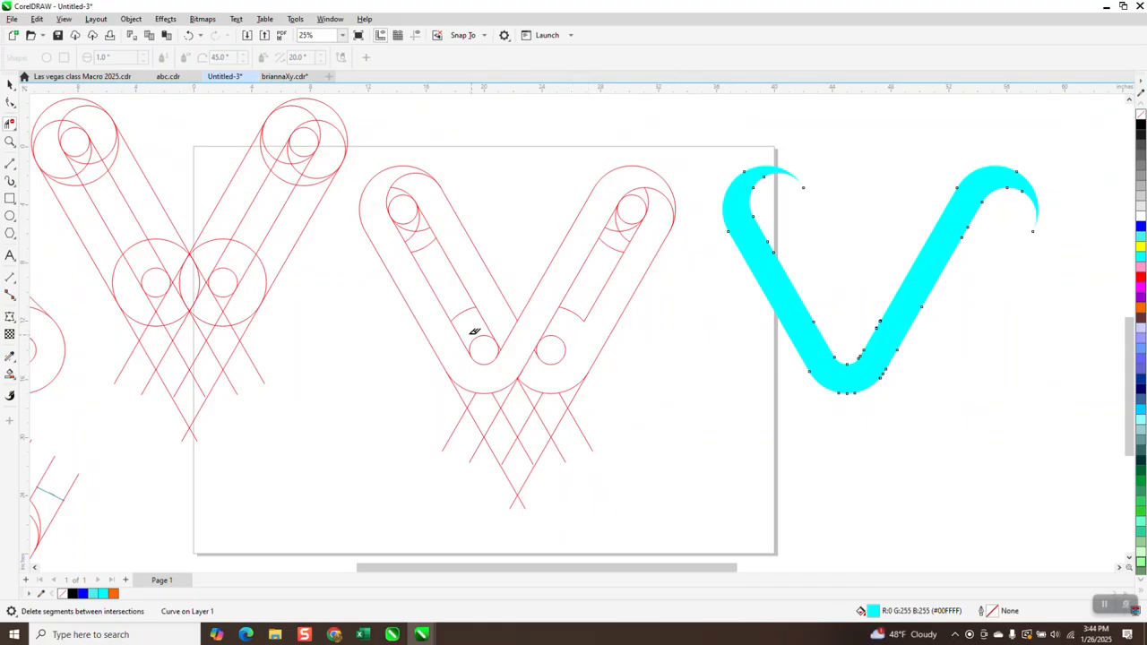
- Draw a 2-point line closing the right arm's inner edge near its bottom circle and inspect it up close
click(10, 164)
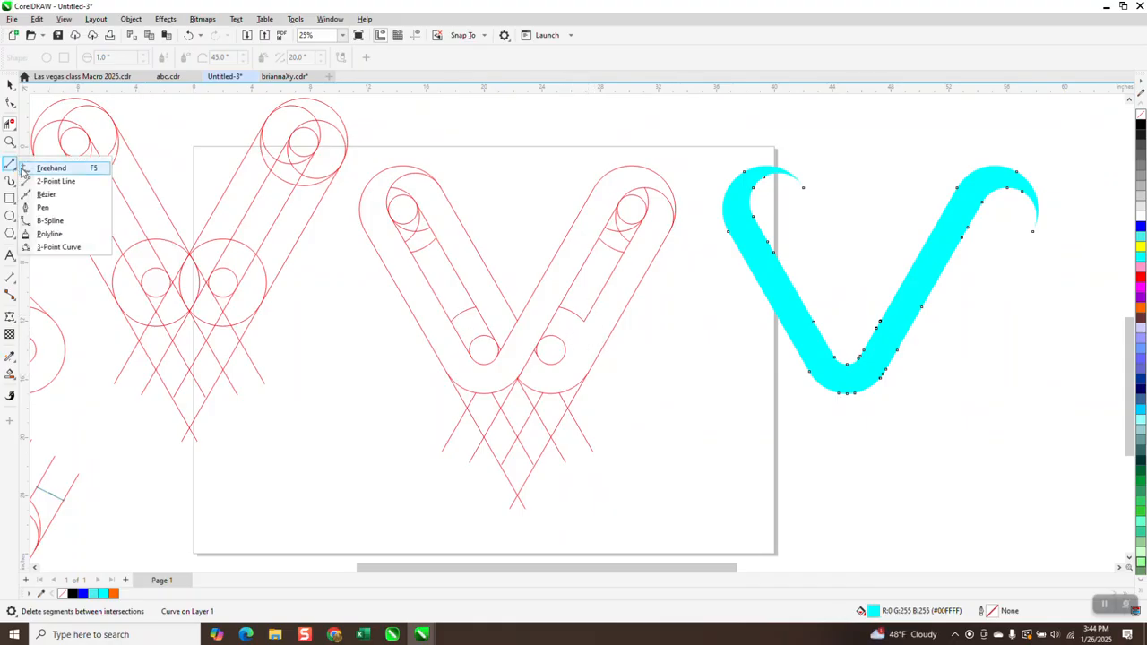
click(56, 181)
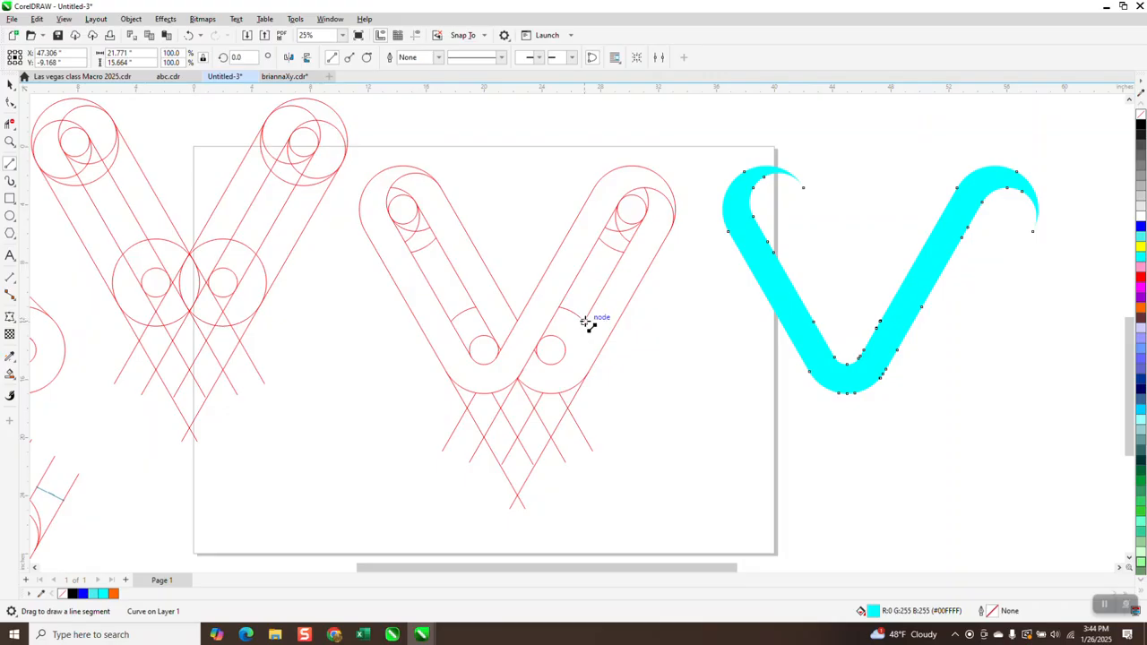
drag(584, 323, 562, 356)
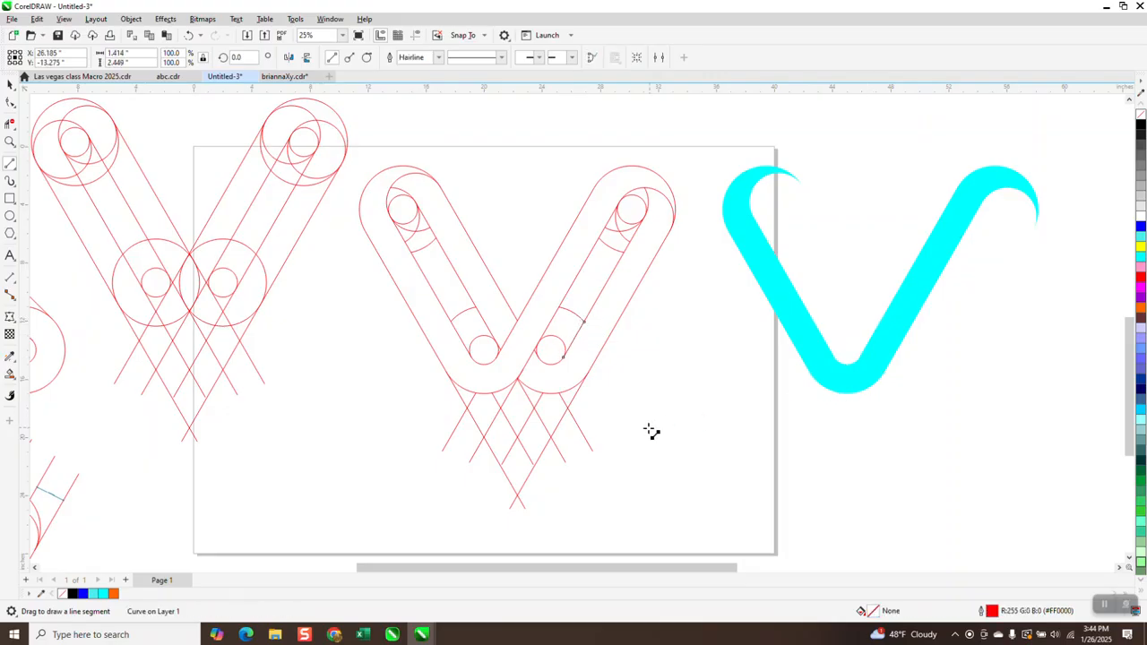
click(10, 141)
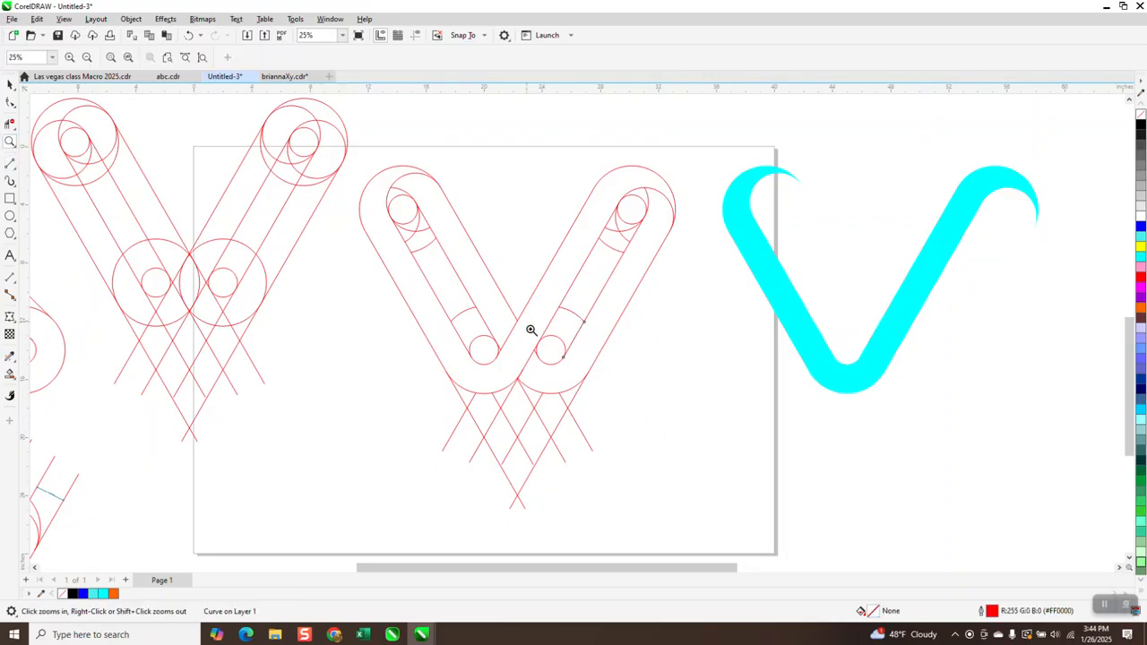
drag(531, 329, 631, 404)
right_click(486, 317)
right_click(474, 317)
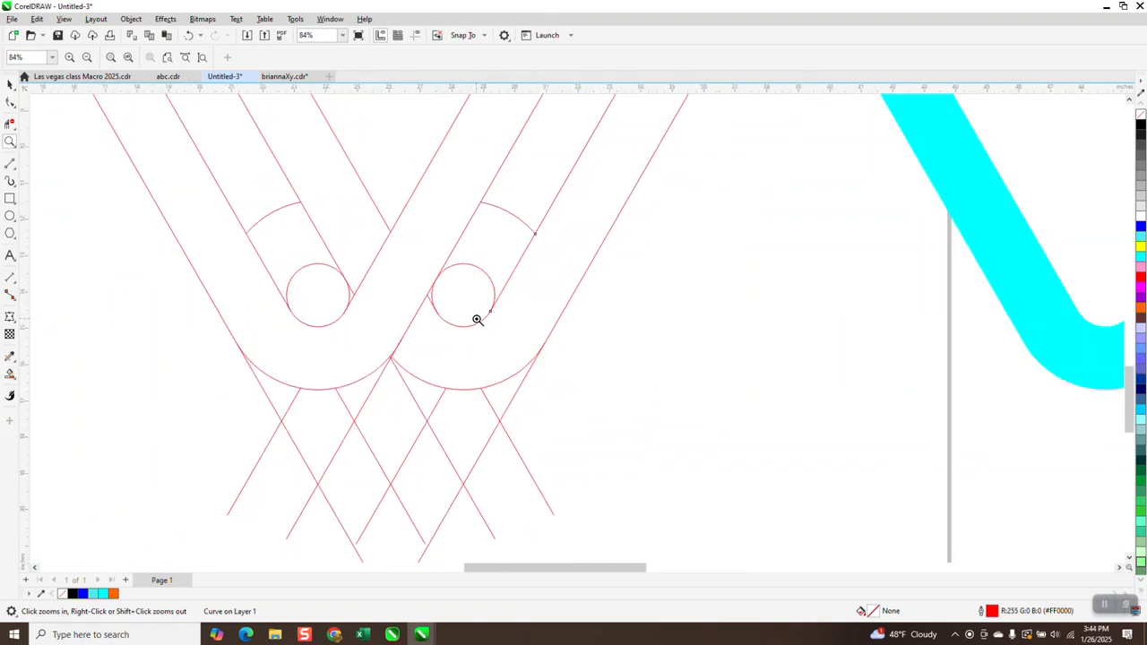
right_click(454, 323)
right_click(454, 323)
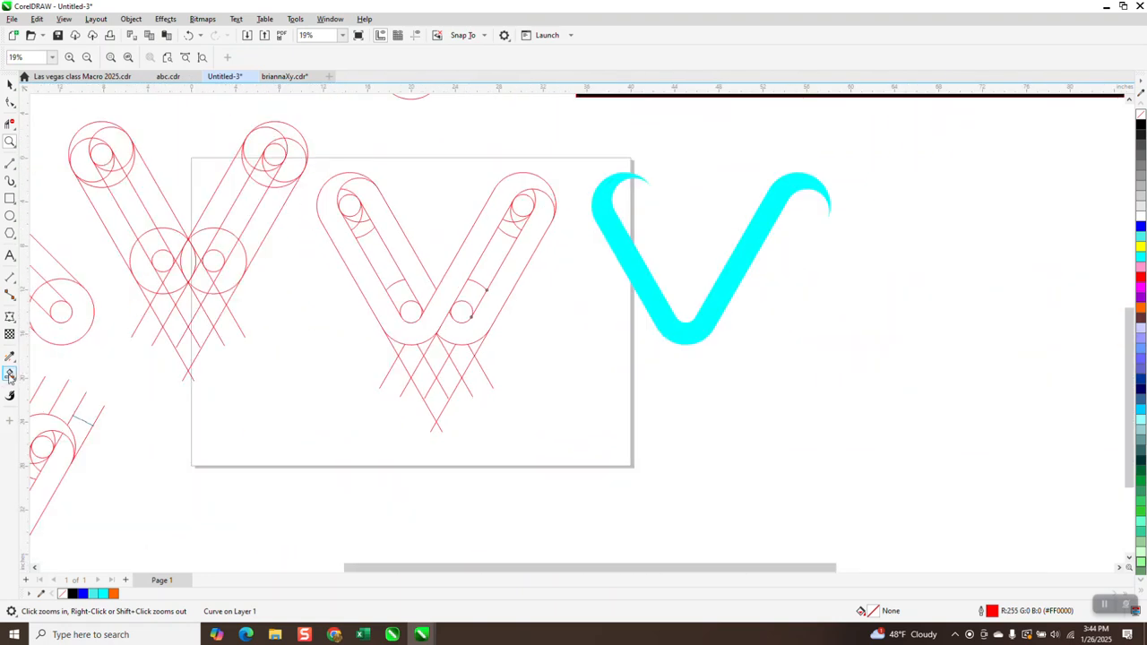
- Smart Fill the left arm's inner strip with blue and nudge the fill onto the cyan V
click(10, 374)
click(139, 57)
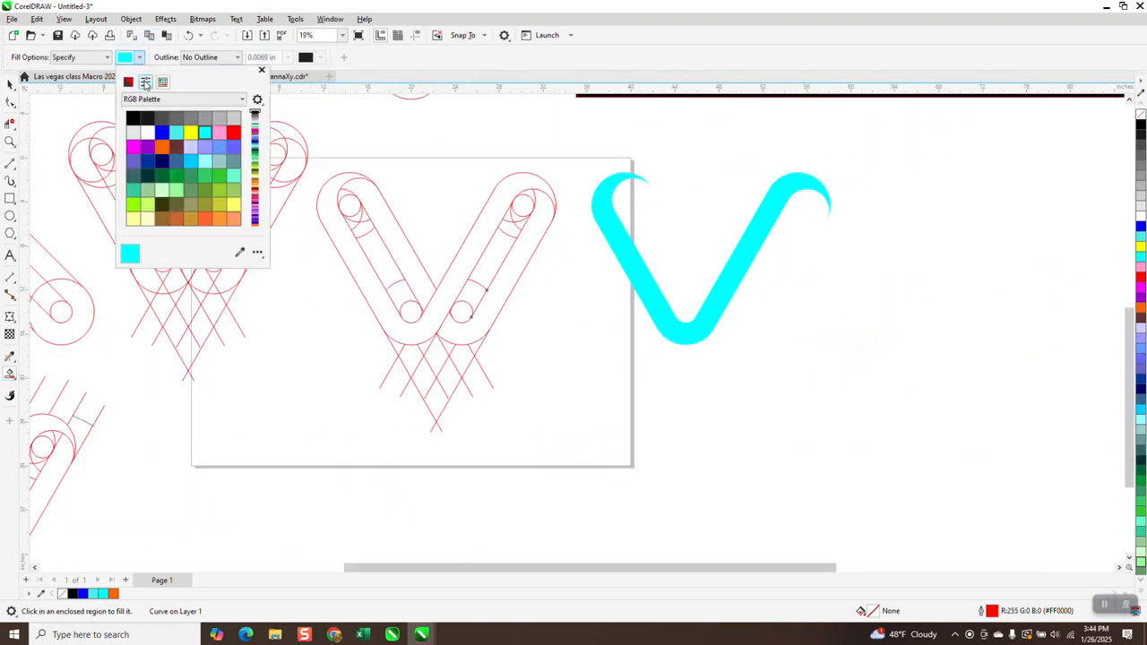
click(162, 132)
click(391, 238)
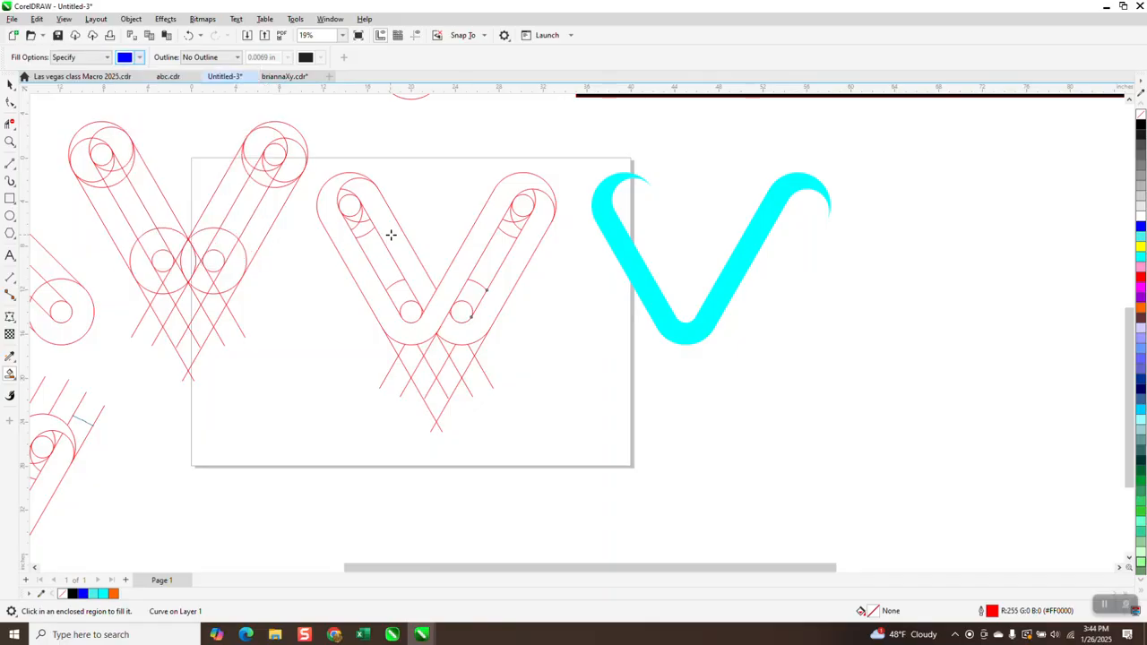
click(393, 236)
key(Right)
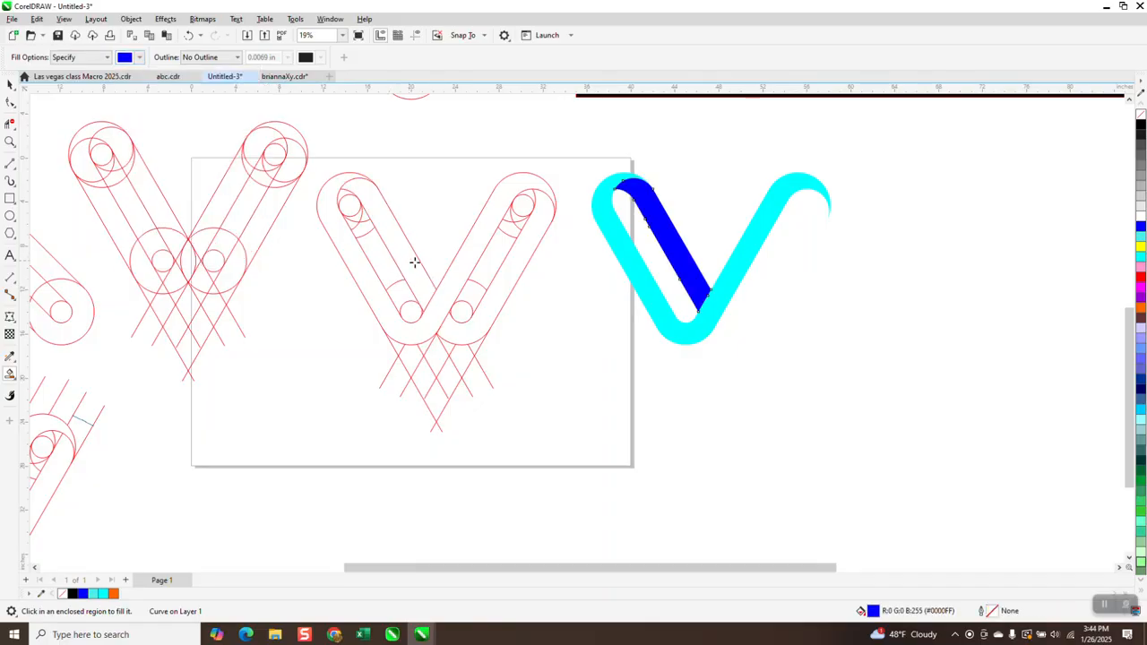
- Smart Fill the right arm's outer strip with blue and nudge it onto the cyan V
click(508, 274)
key(Right)
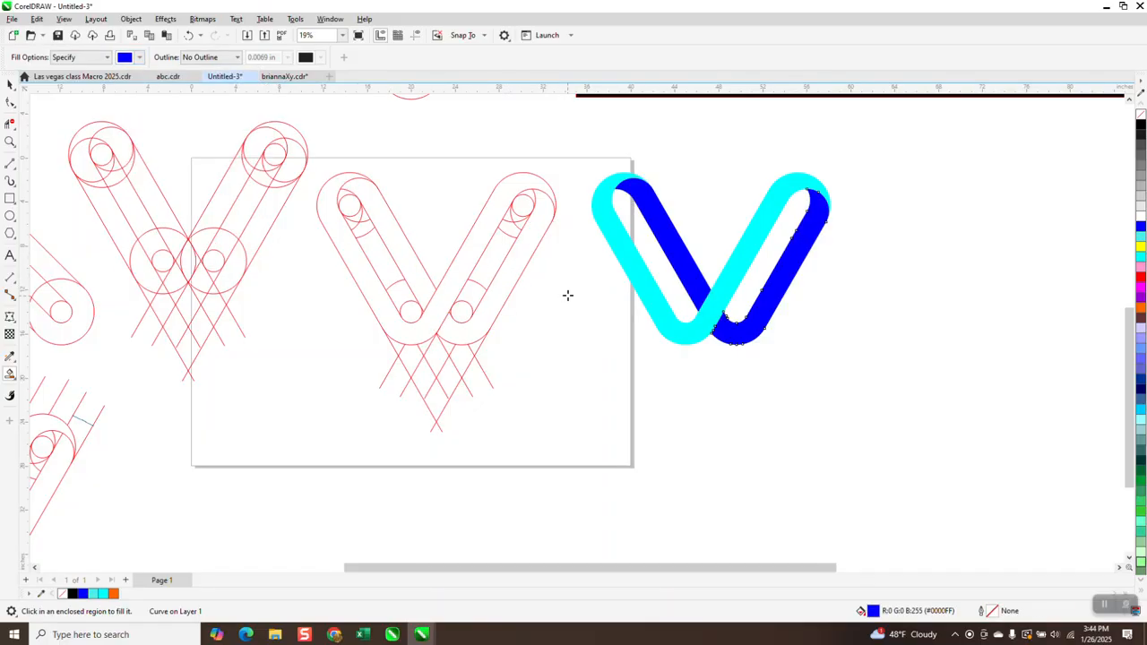
- Give the right blue strip a fountain fill fading from blue to black toward its top end
click(10, 83)
click(731, 340)
click(800, 370)
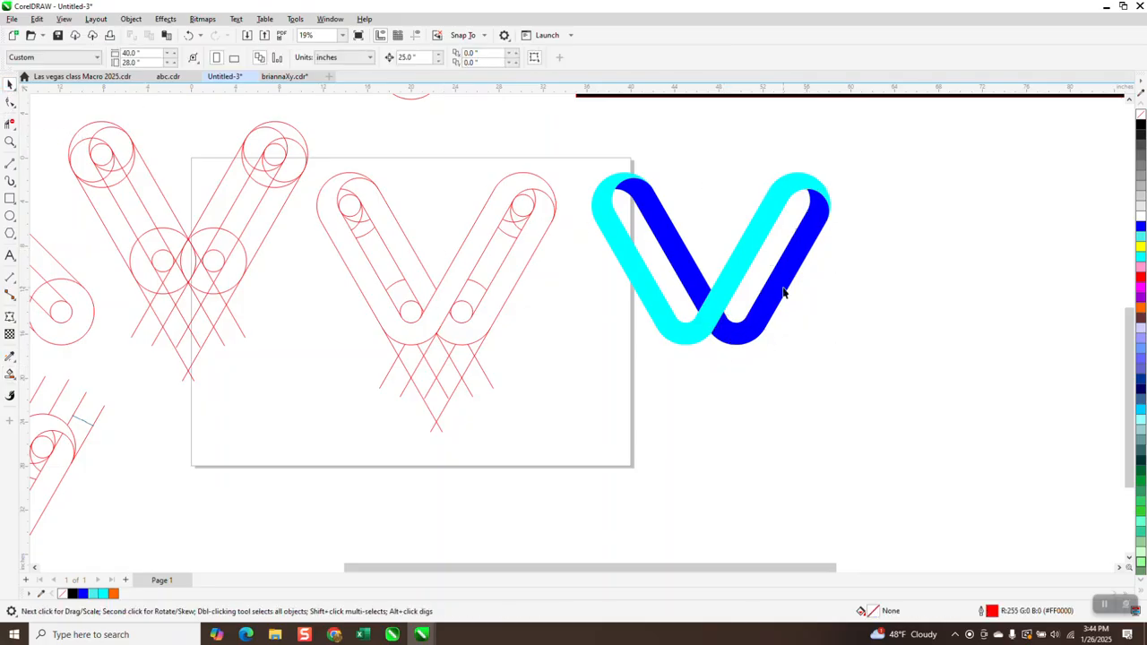
click(783, 292)
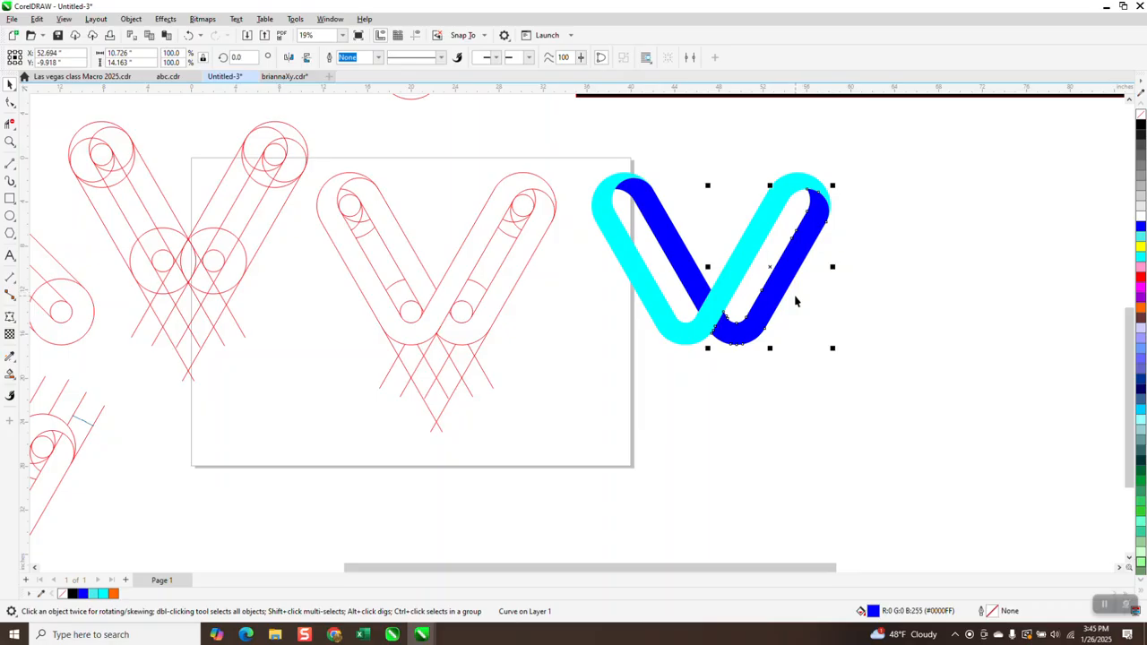
click(14, 384)
click(41, 375)
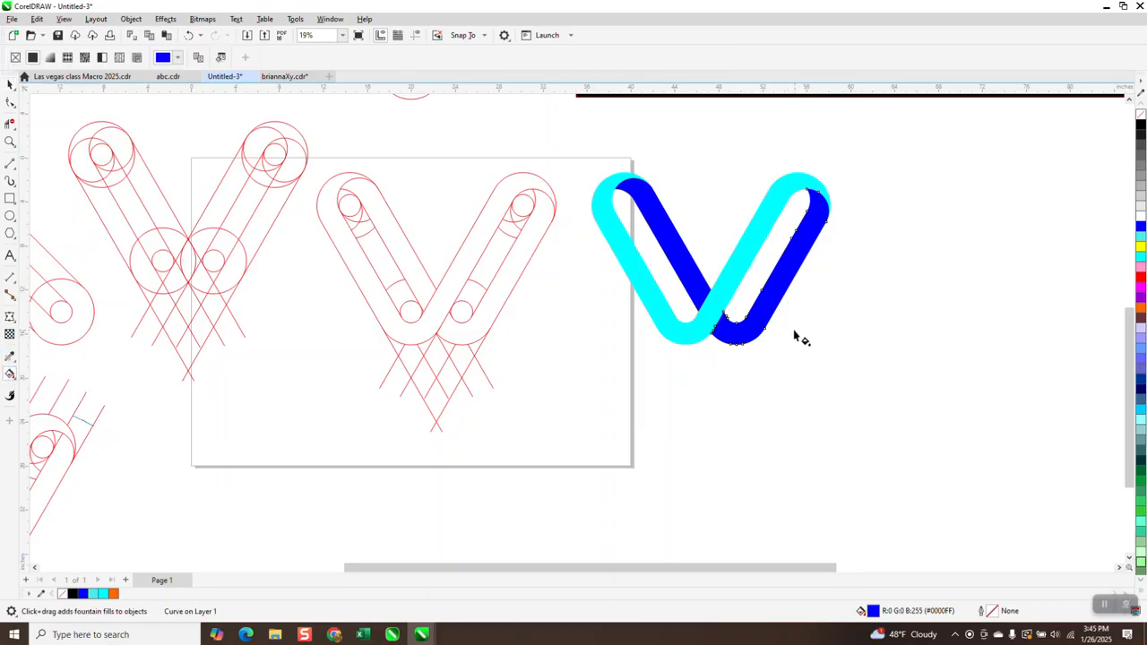
drag(757, 328, 849, 169)
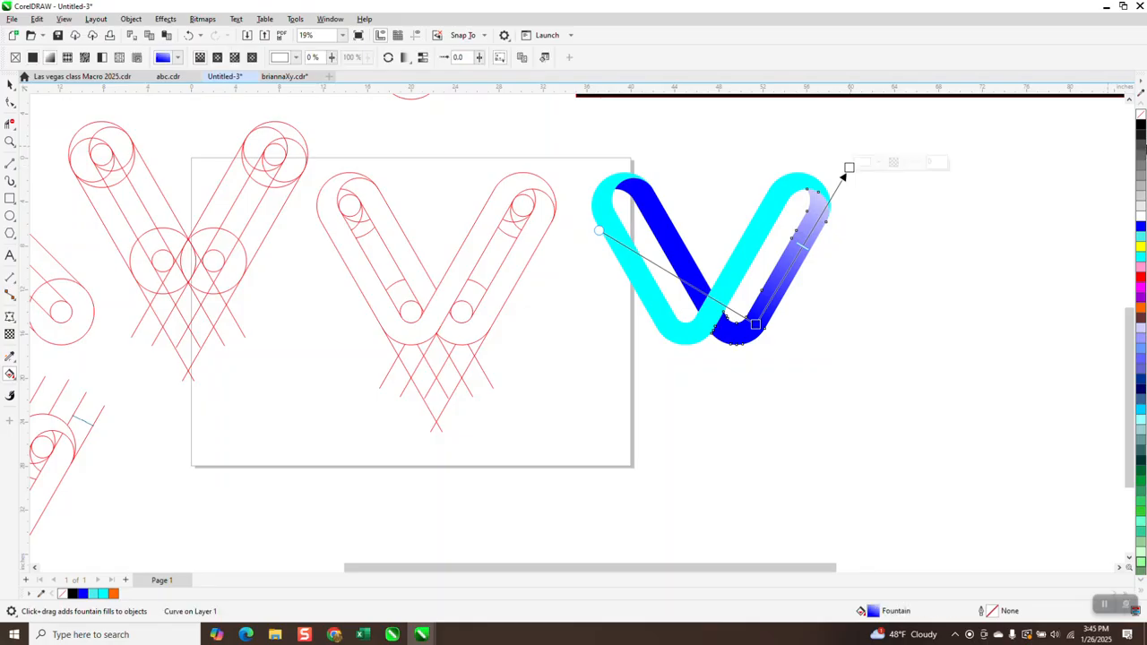
drag(1141, 130, 849, 168)
drag(803, 245, 812, 230)
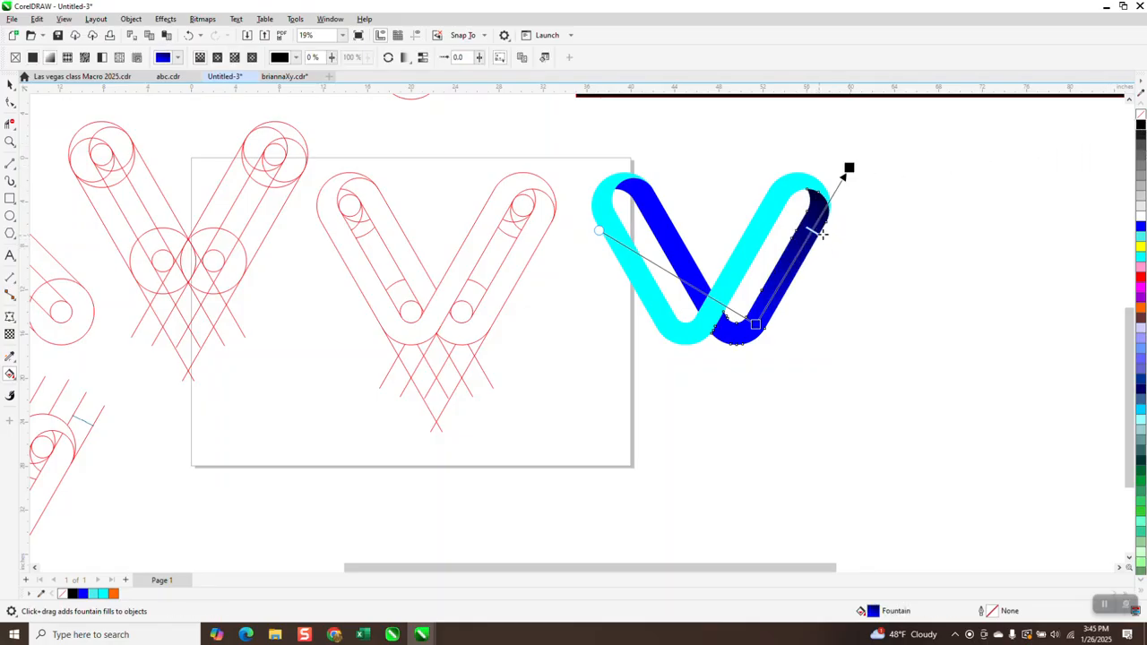
- Give the left blue strip a fountain fill fading from blue to black toward its top end
click(690, 263)
drag(691, 279, 622, 149)
mouse_move(1141, 126)
mouse_down()
mouse_move(775, 158)
mouse_move(618, 145)
mouse_up()
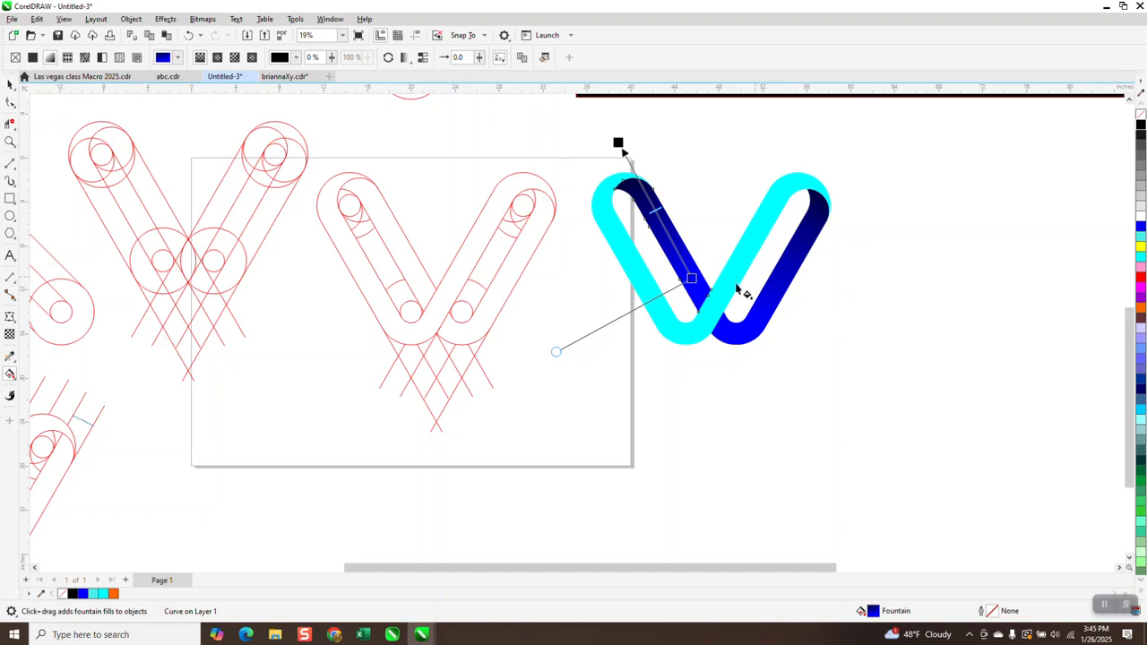
- Zoom in on the reference logos on the black panel to compare them with the new V
scroll(694, 380, down, 1)
scroll(695, 380, down, 1)
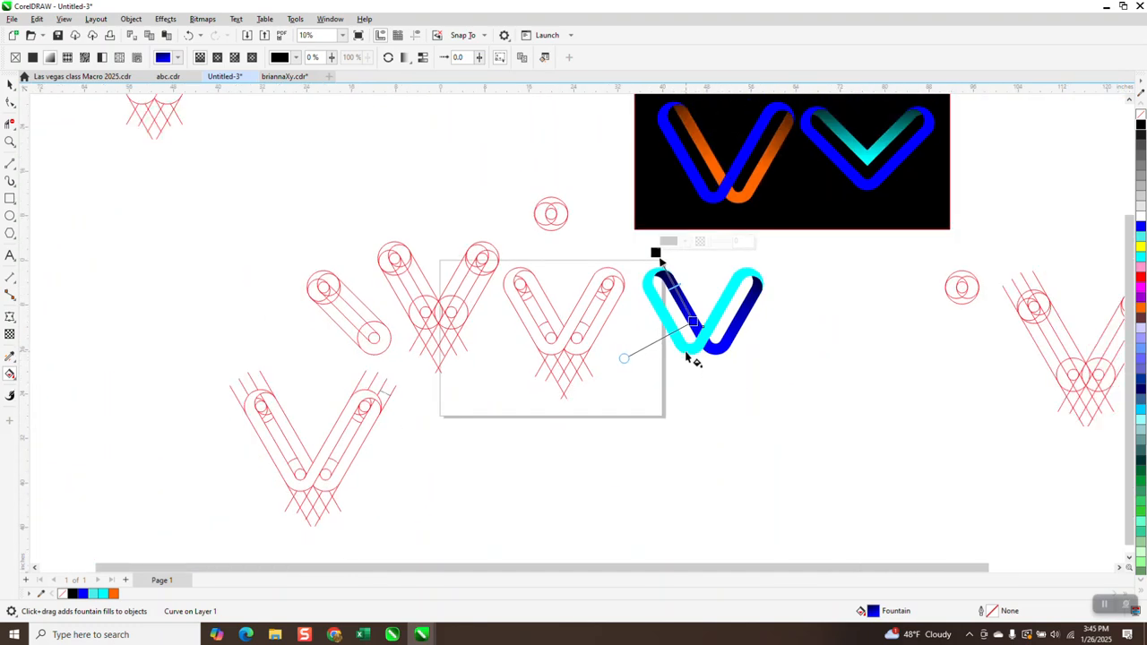
click(10, 142)
scroll(635, 157, down, 1)
drag(655, 96, 707, 170)
scroll(489, 172, down, 2)
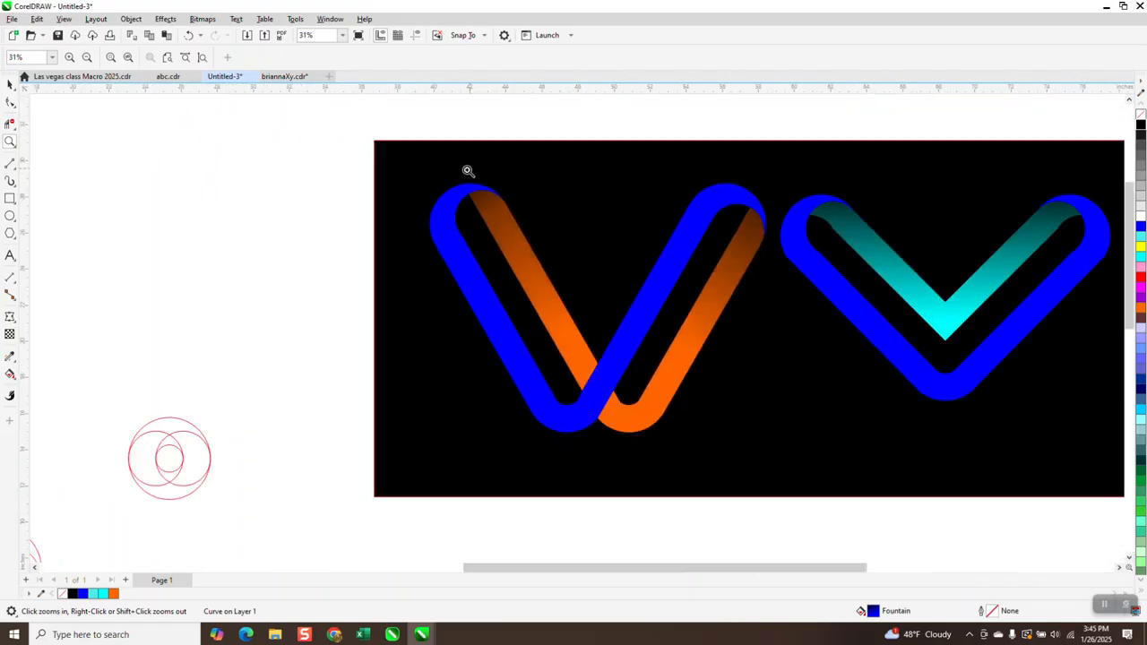
scroll(481, 238, down, 3)
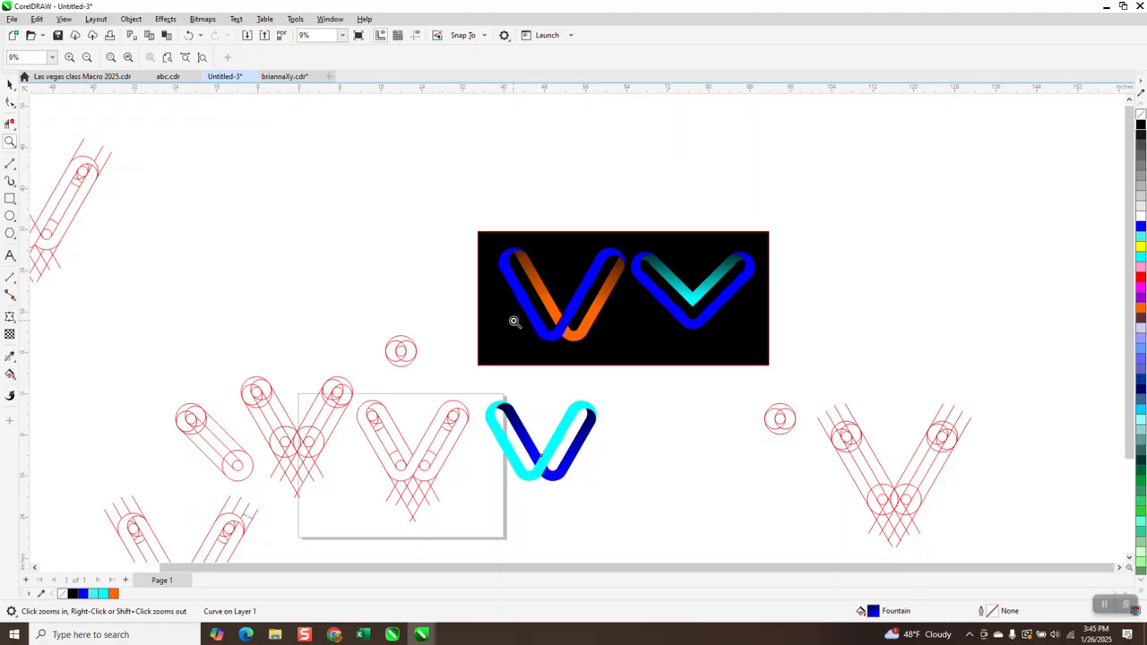
- Zoom in on the finished gradient V logo and select it to review it
click(10, 84)
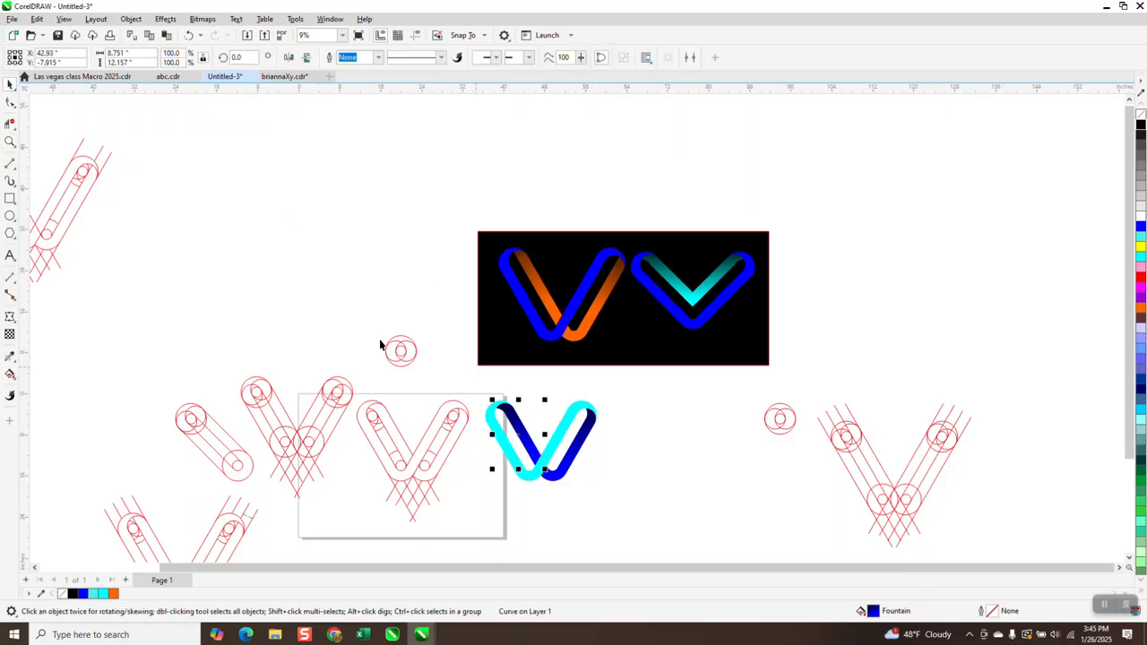
click(10, 142)
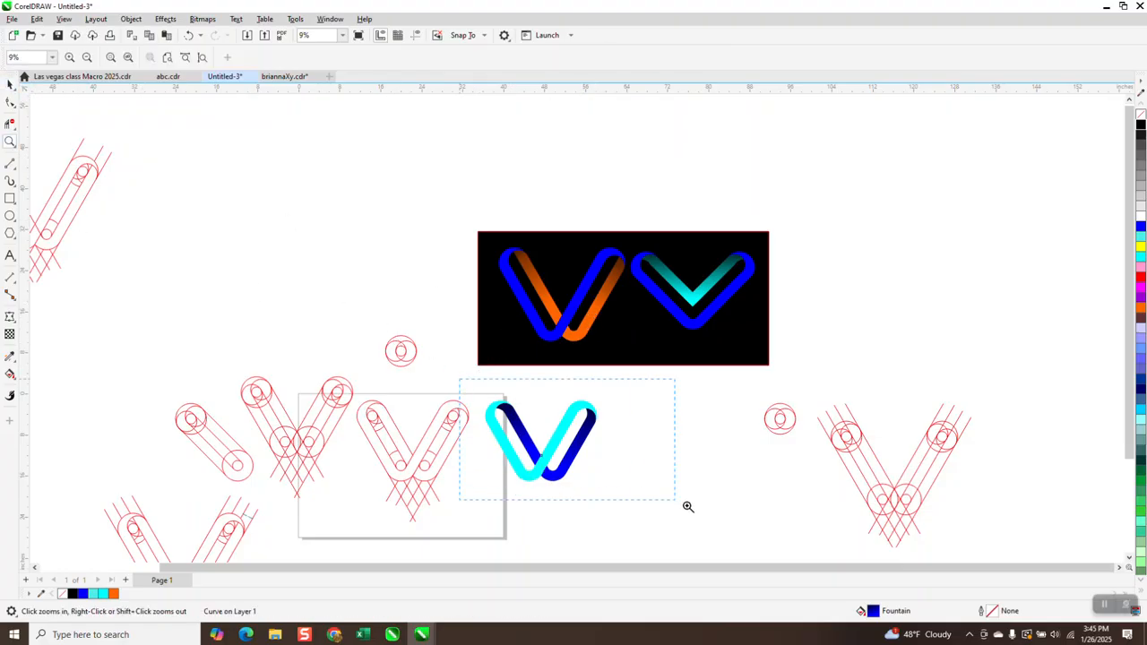
drag(668, 498, 667, 498)
key(space)
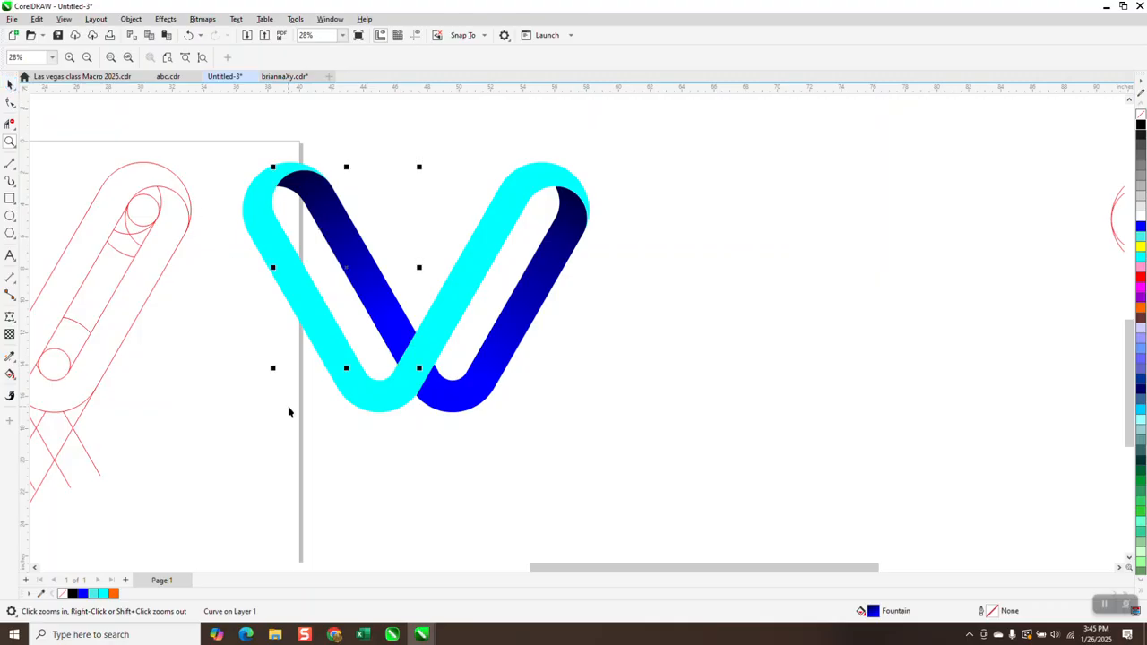
click(288, 406)
click(321, 351)
scroll(460, 436, down, 3)
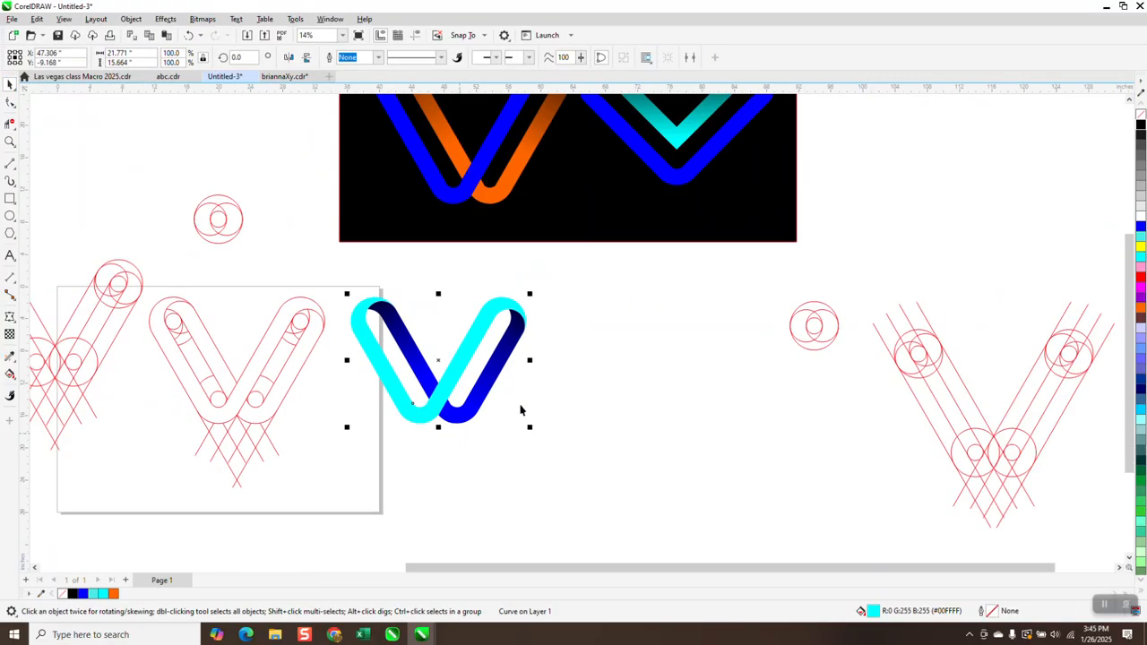
- Fill the cyan strips of the V logo with solid blue
click(1141, 216)
click(637, 380)
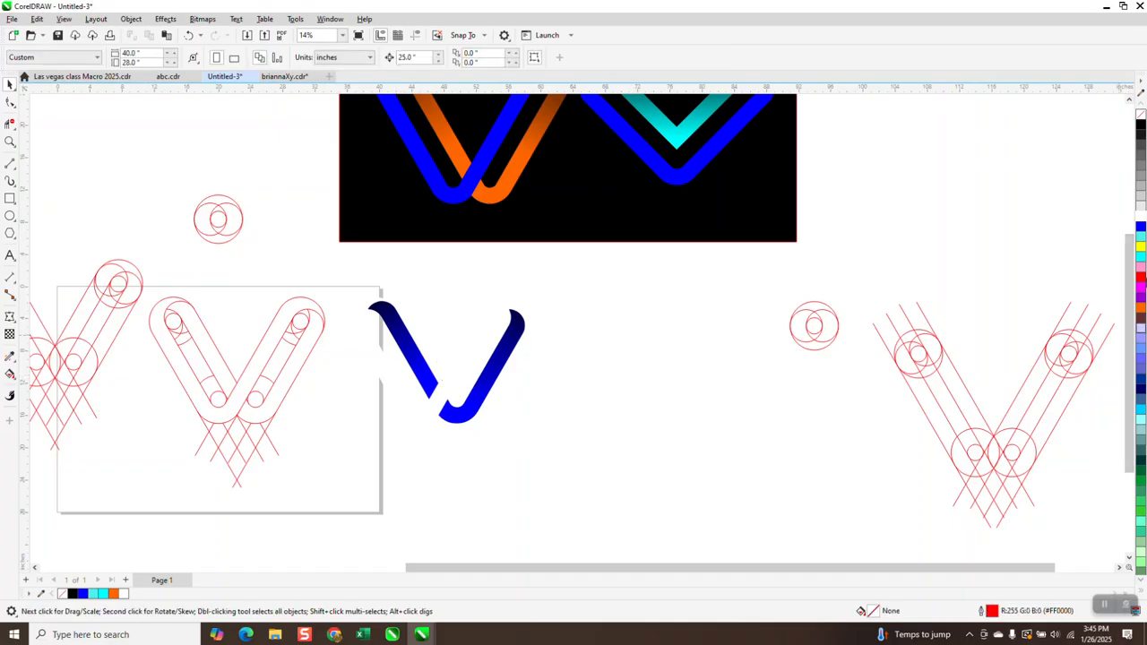
click(1140, 227)
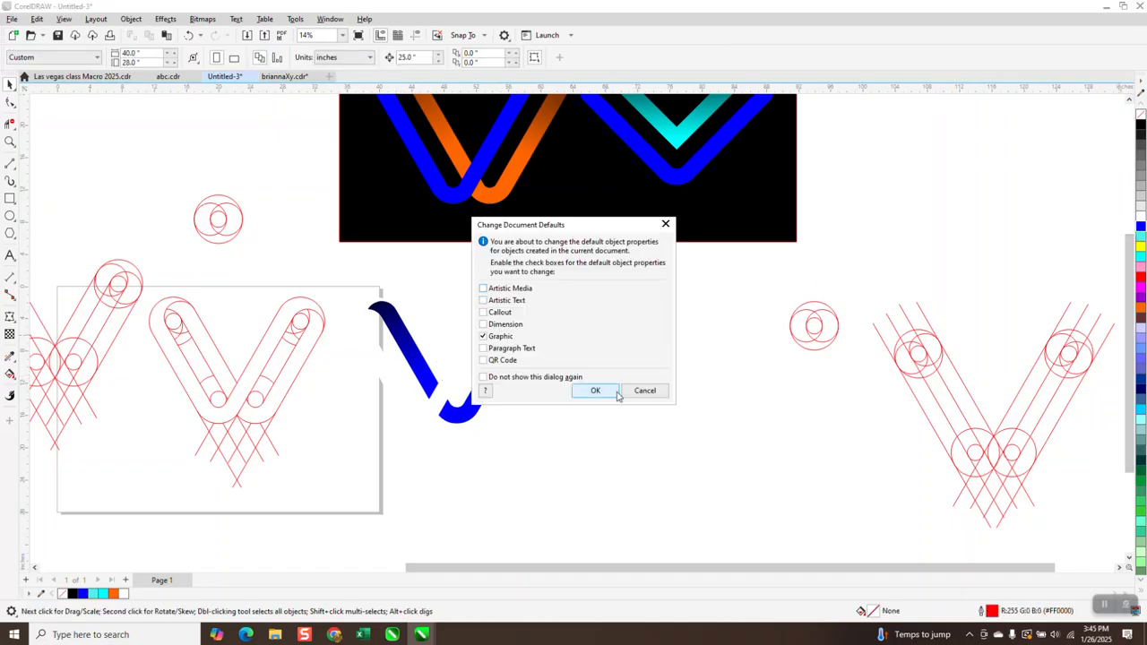
click(595, 390)
click(188, 35)
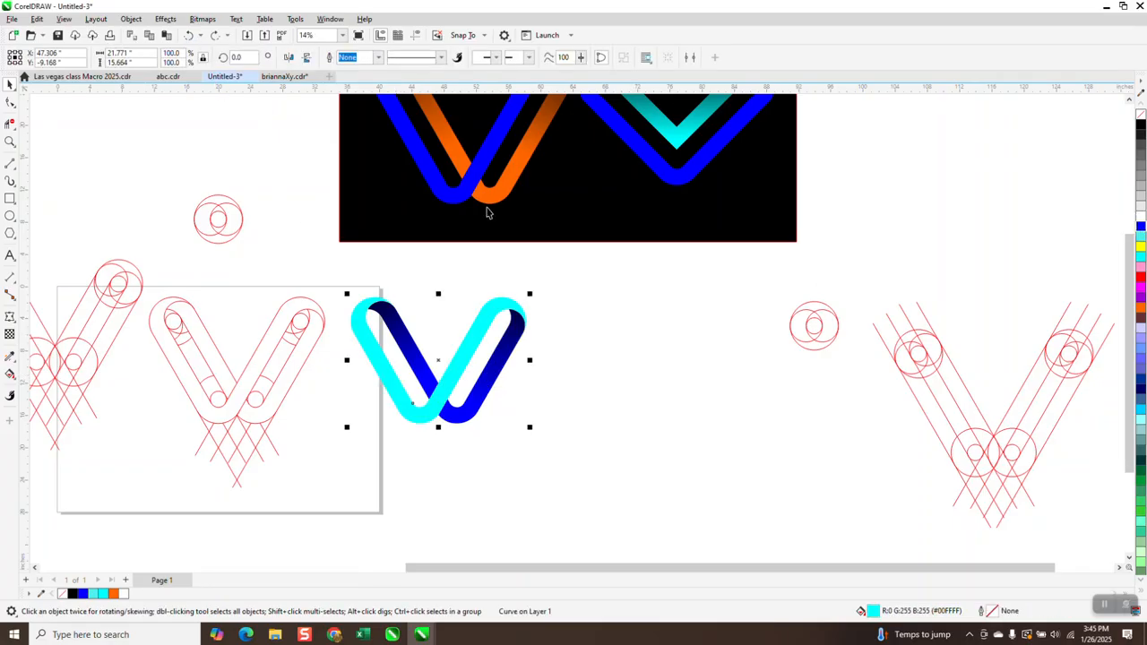
click(1141, 226)
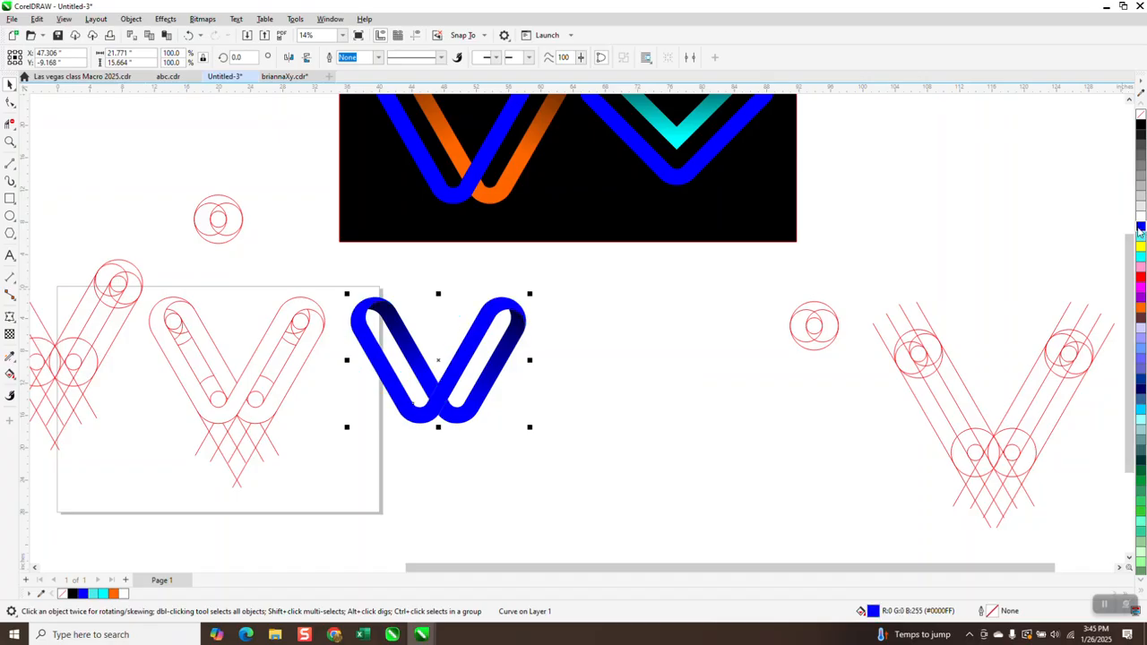
- Replace the blue in the right dark strip's fountain fill with orange
click(504, 358)
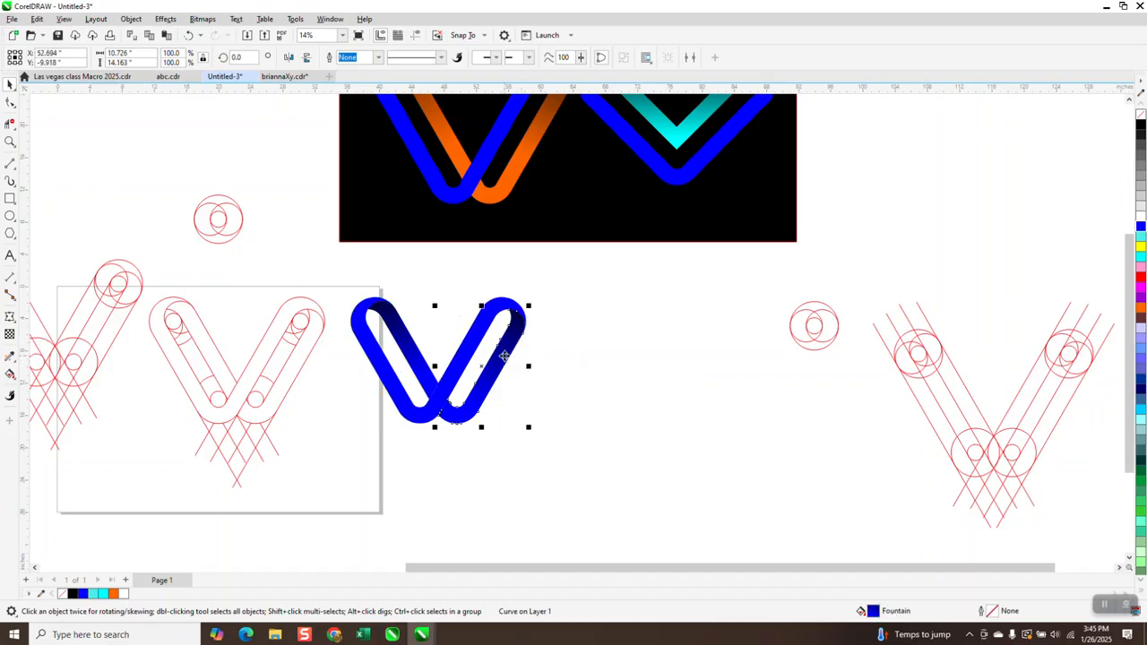
click(10, 373)
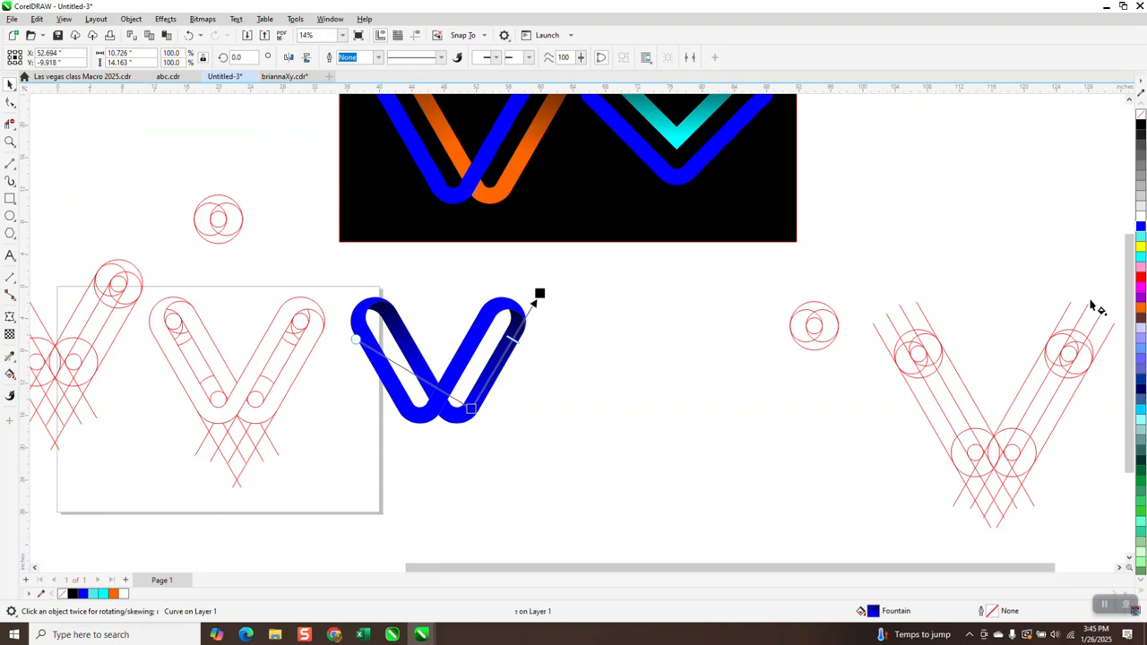
drag(1139, 310, 479, 415)
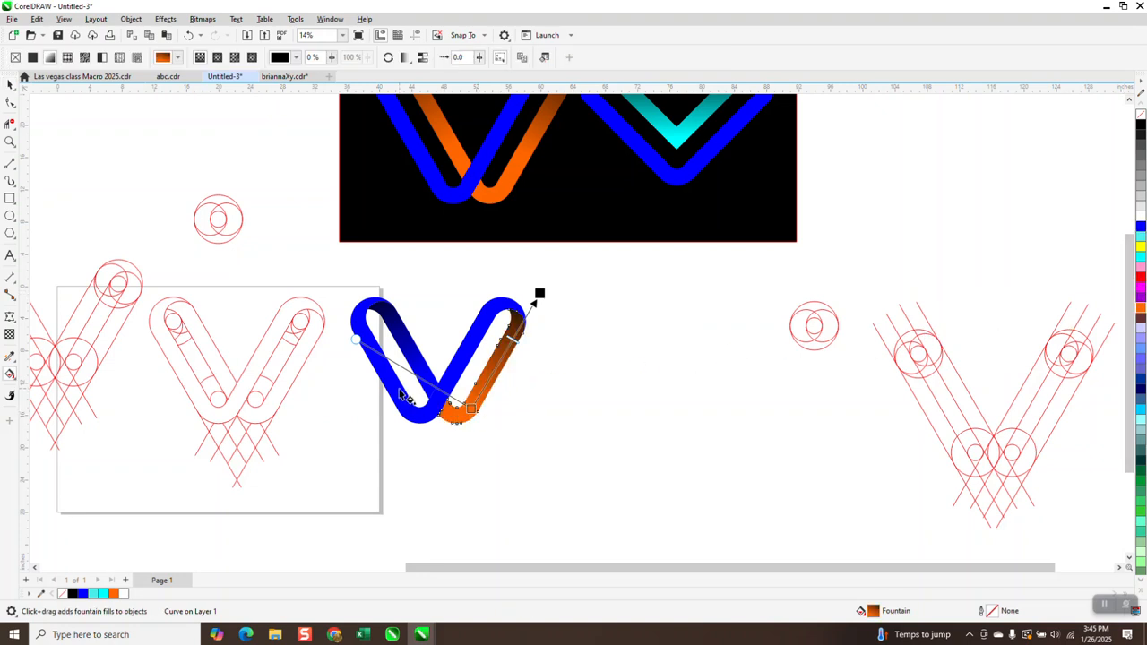
- Replace the blue in the left dark strip's fountain fill with orange as well
click(419, 363)
drag(1140, 309, 427, 376)
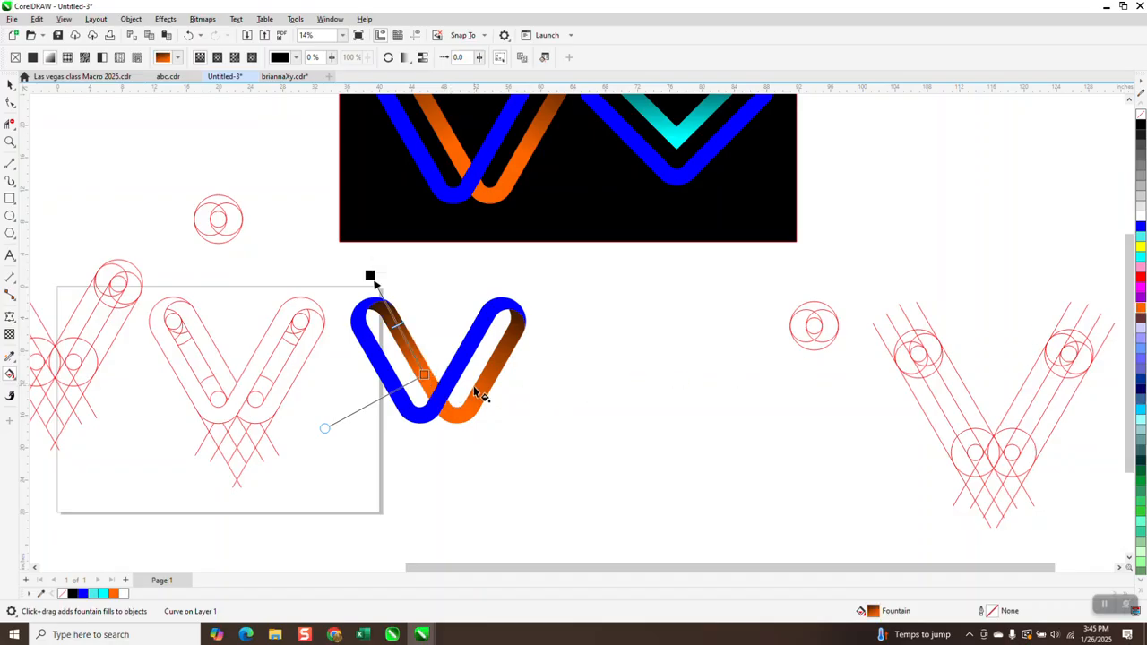
- Try a yellow start color on the left strip's gradient, then revert it to orange
click(10, 141)
drag(300, 258, 627, 469)
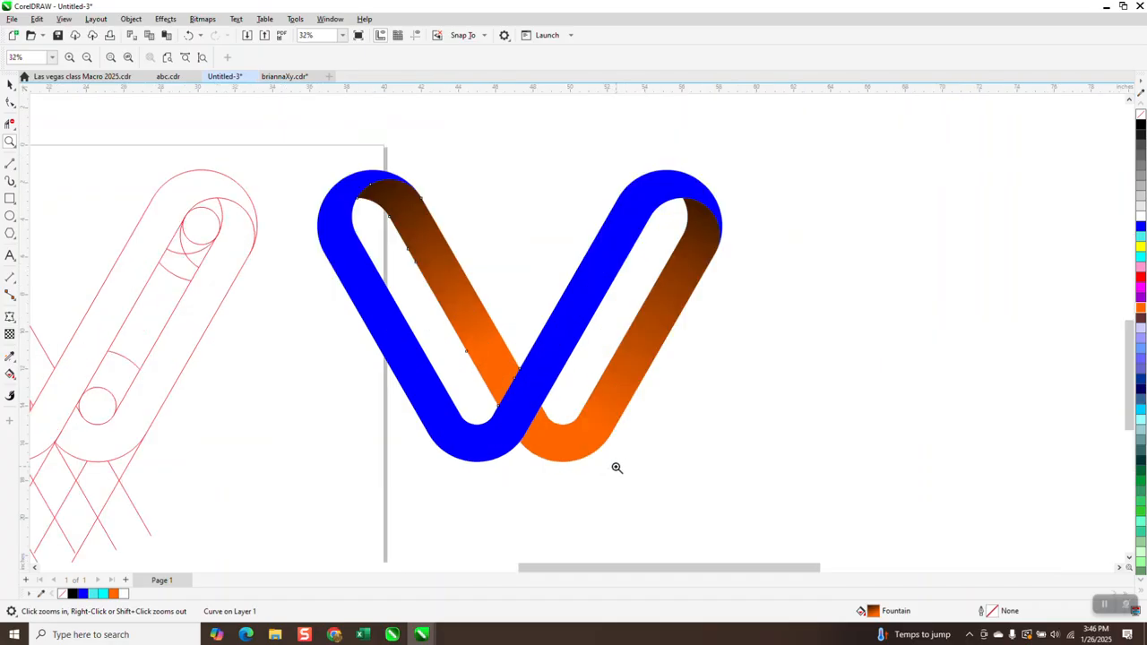
click(10, 374)
drag(1140, 255, 487, 349)
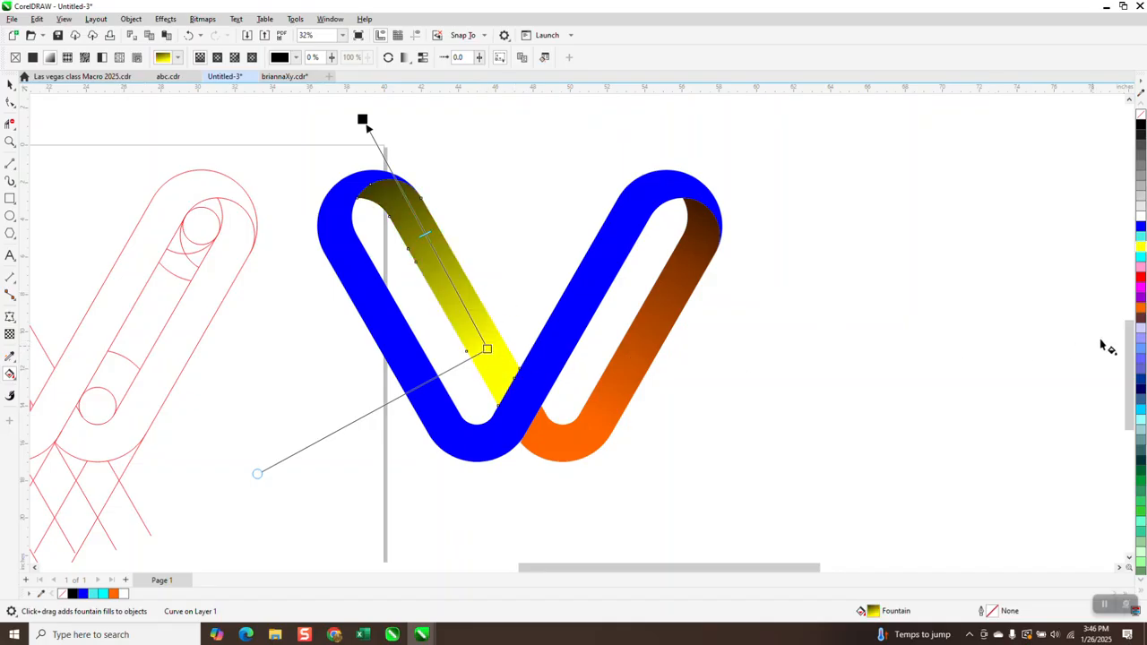
drag(1141, 309, 489, 351)
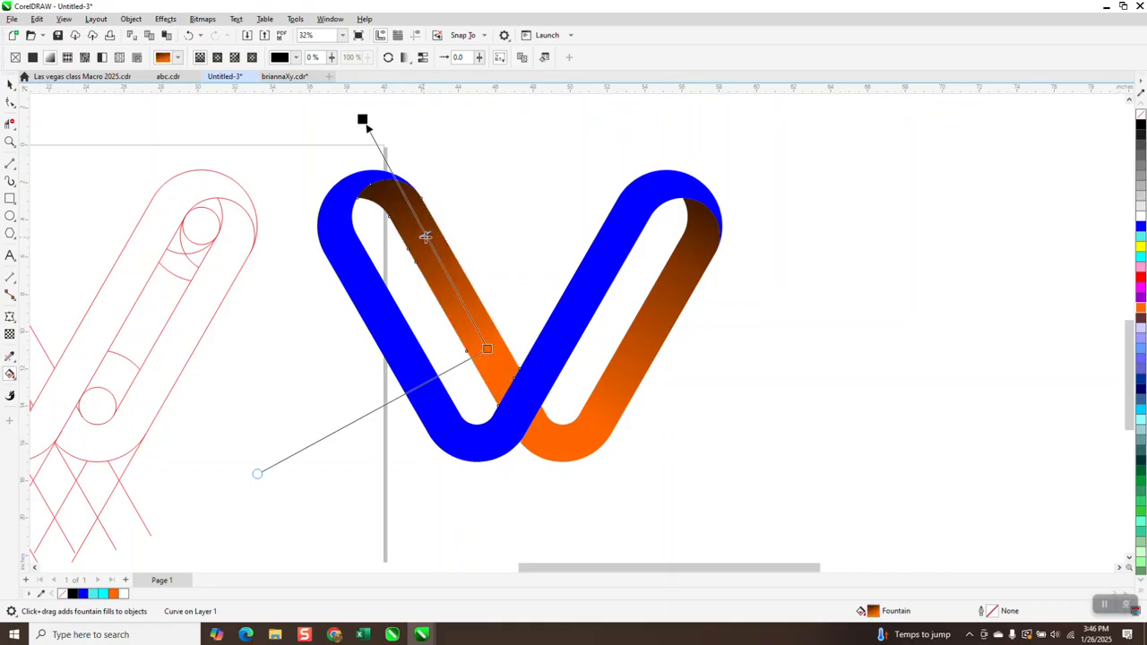
- Lengthen the right strip's gradient by moving its end handle further up toward the top
click(683, 279)
drag(695, 267, 707, 243)
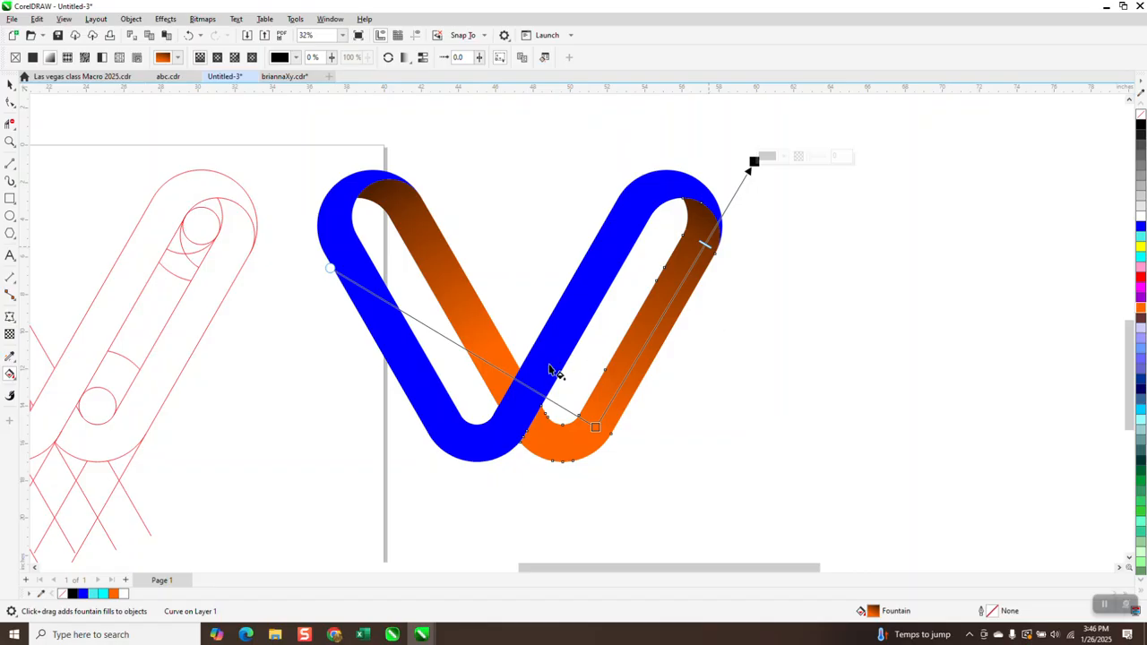
click(10, 83)
- Move the black background rectangle down behind the orange-and-blue V logo
scroll(340, 331, down, 2)
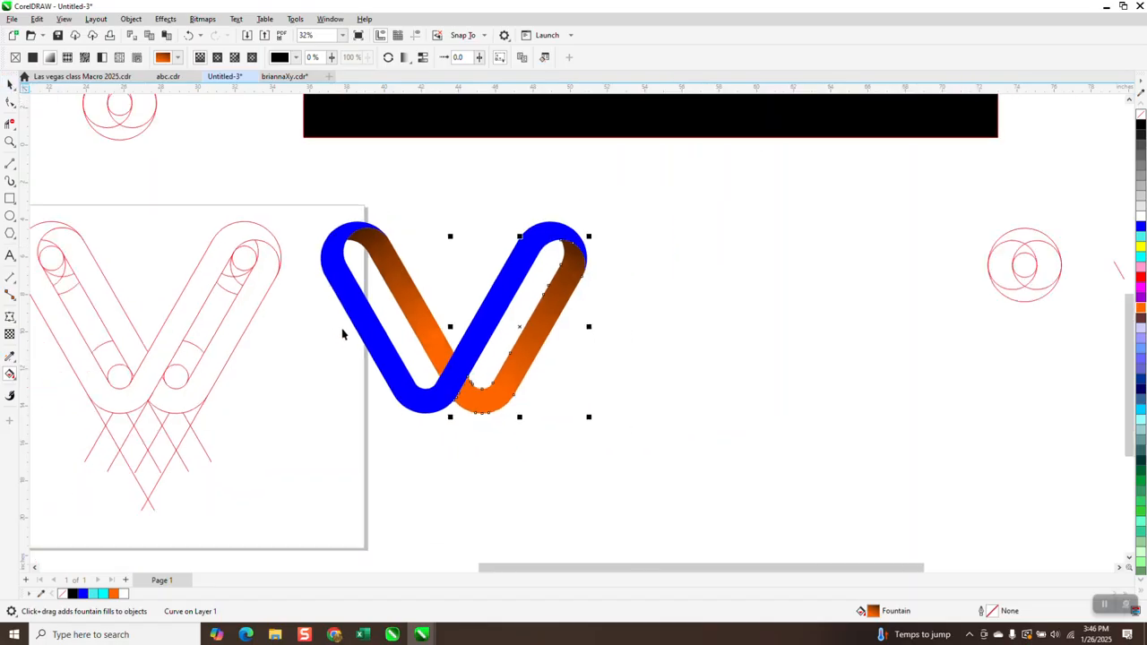
drag(489, 134, 491, 455)
scroll(510, 472, down, 3)
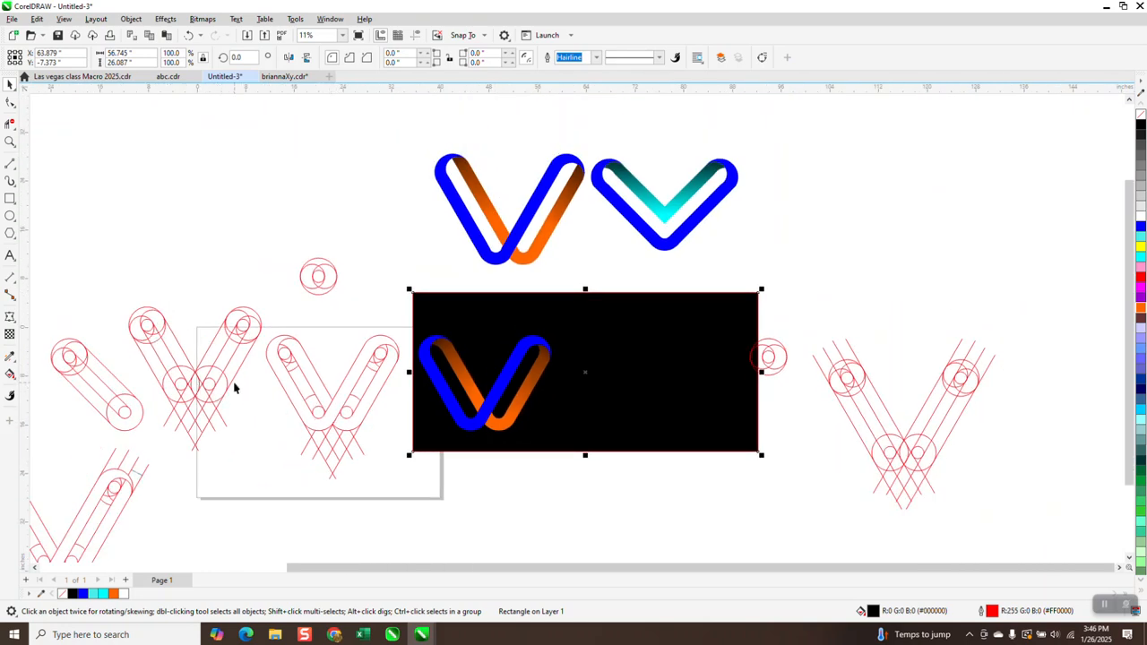
- Zoom in on the V logo over the black background to review it
click(10, 141)
drag(123, 340, 328, 449)
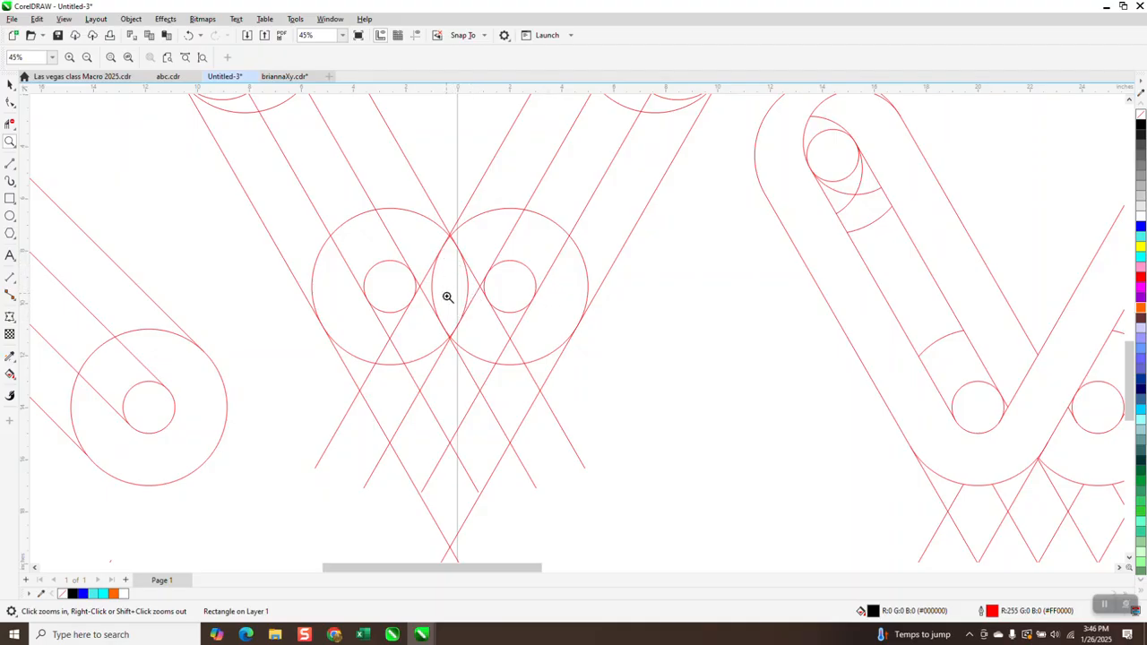
scroll(447, 297, down, 4)
drag(679, 300, 826, 410)
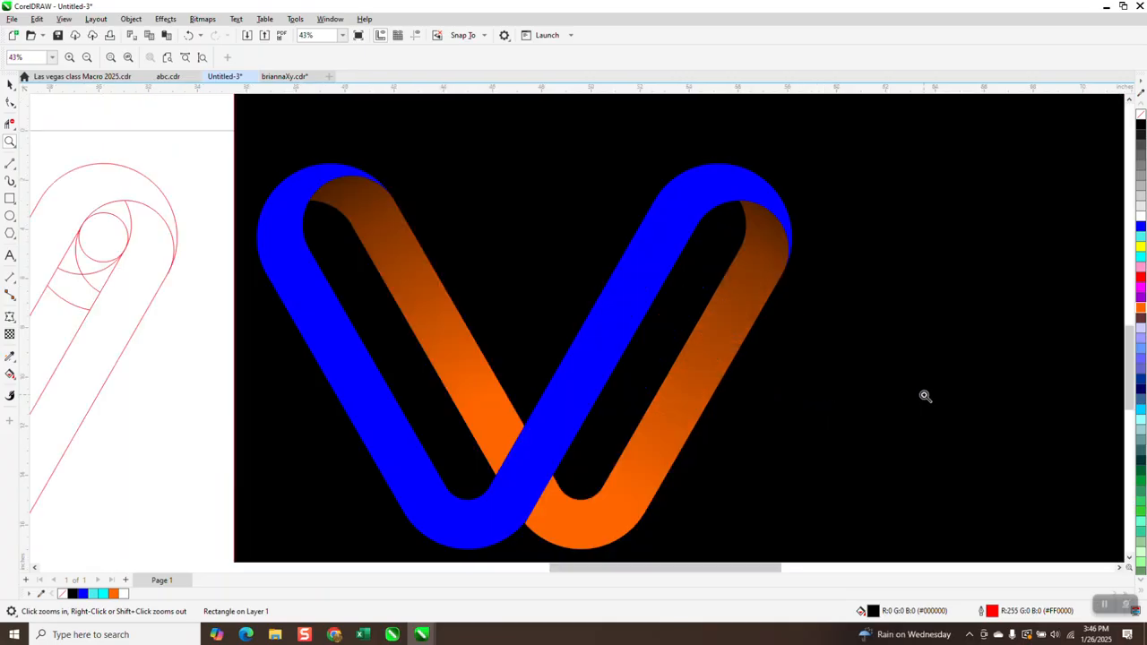